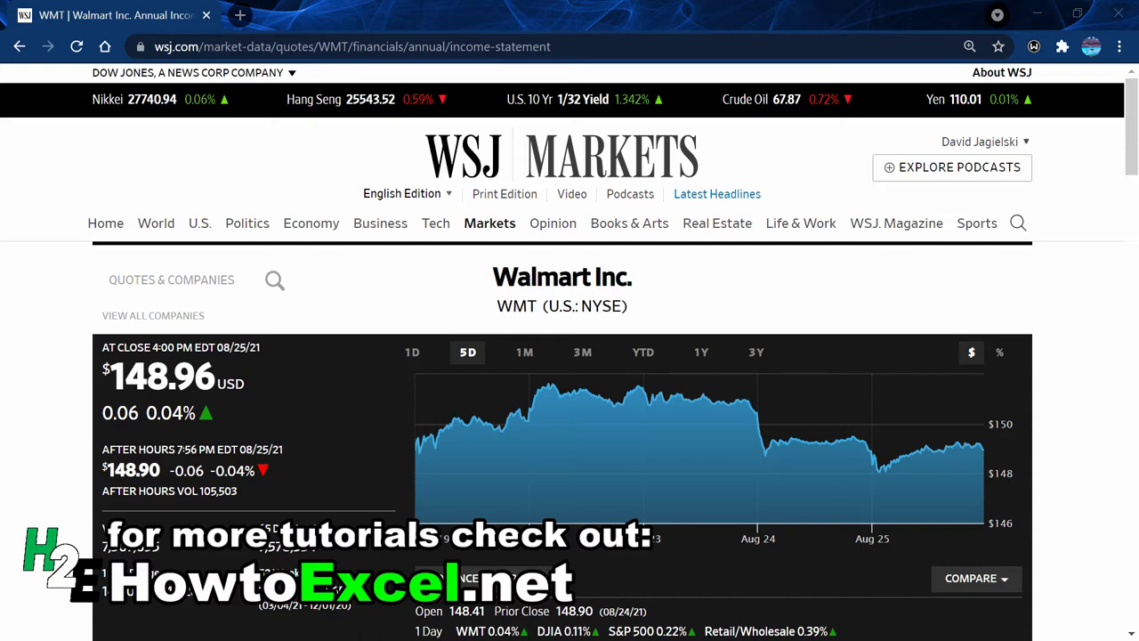
Step: Switch Walmart's WSJ Markets income statement to quarterly figures
scroll(48, 339, down, 8)
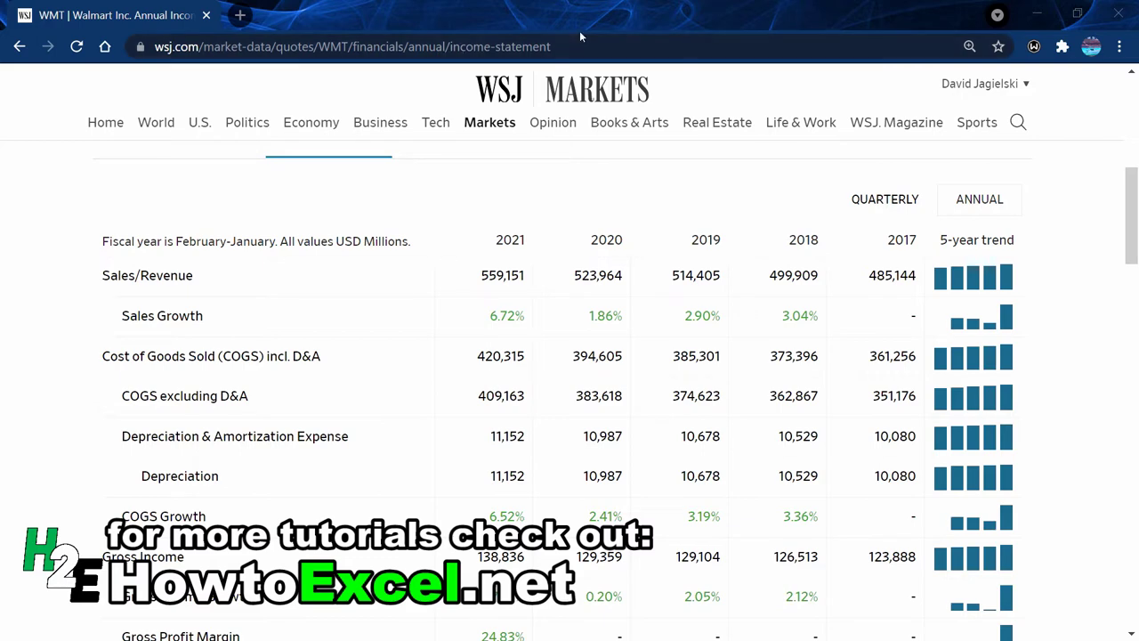
scroll(503, 556, up, 2)
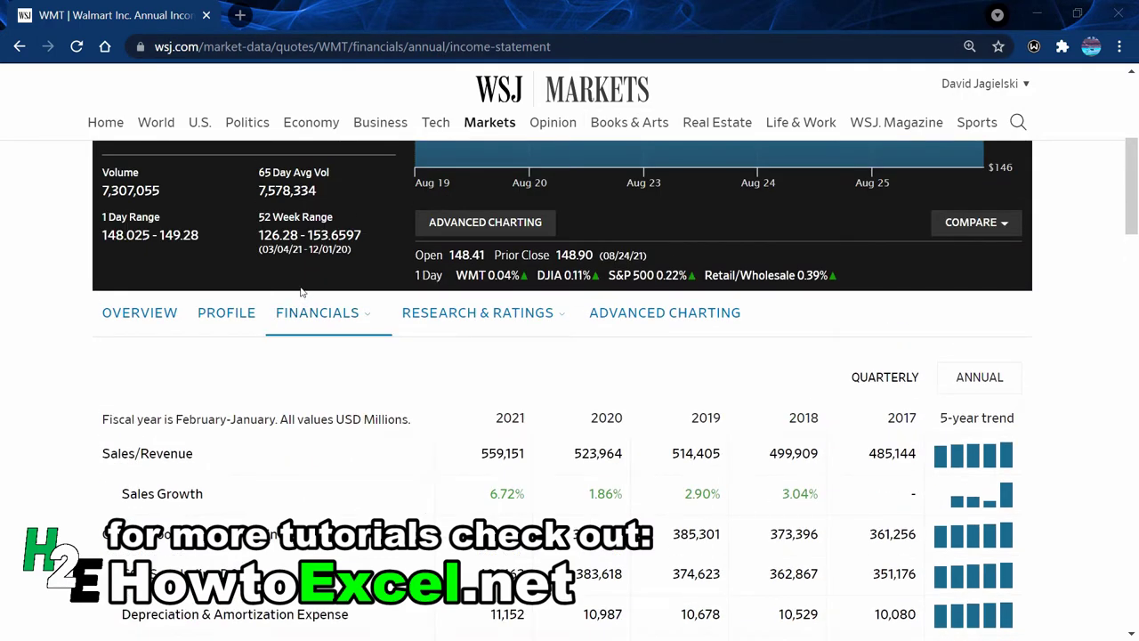
mouse_move(307, 313)
scroll(689, 409, down, 1)
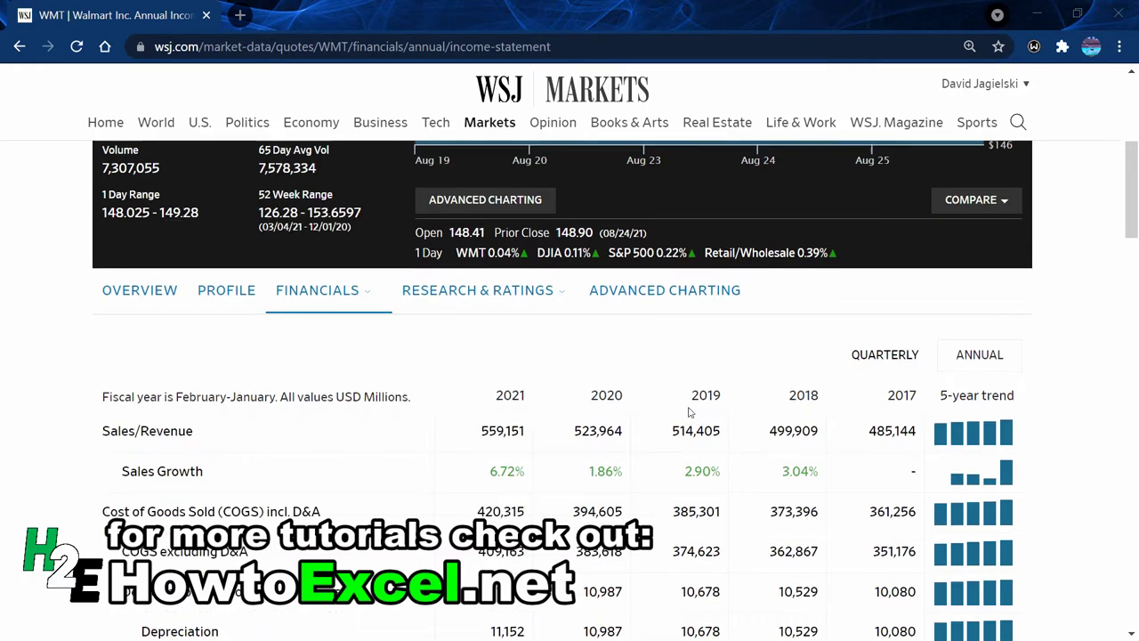
click(888, 289)
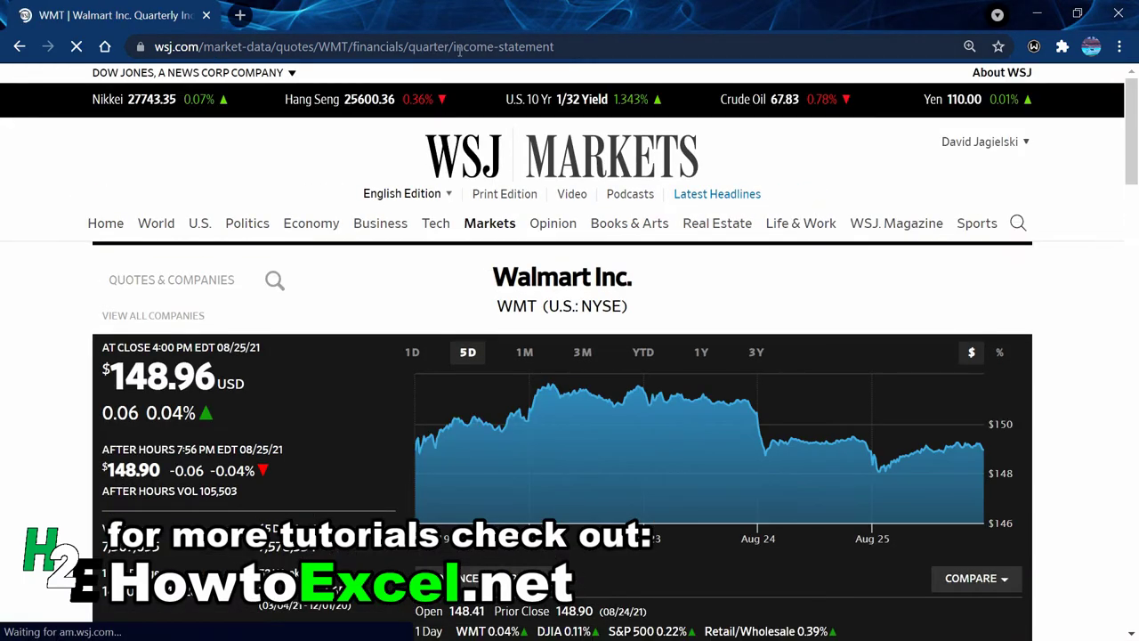
Step: Copy the quarterly income statement page's web address and switch to Excel
scroll(497, 455, down, 4)
scroll(497, 455, down, 2)
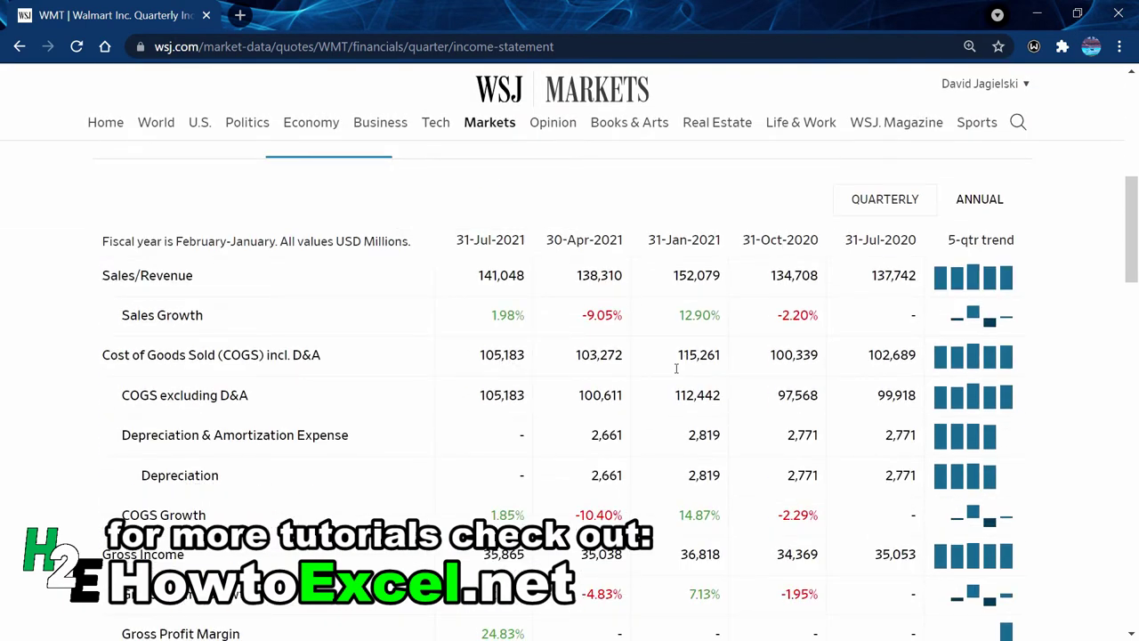
click(548, 48)
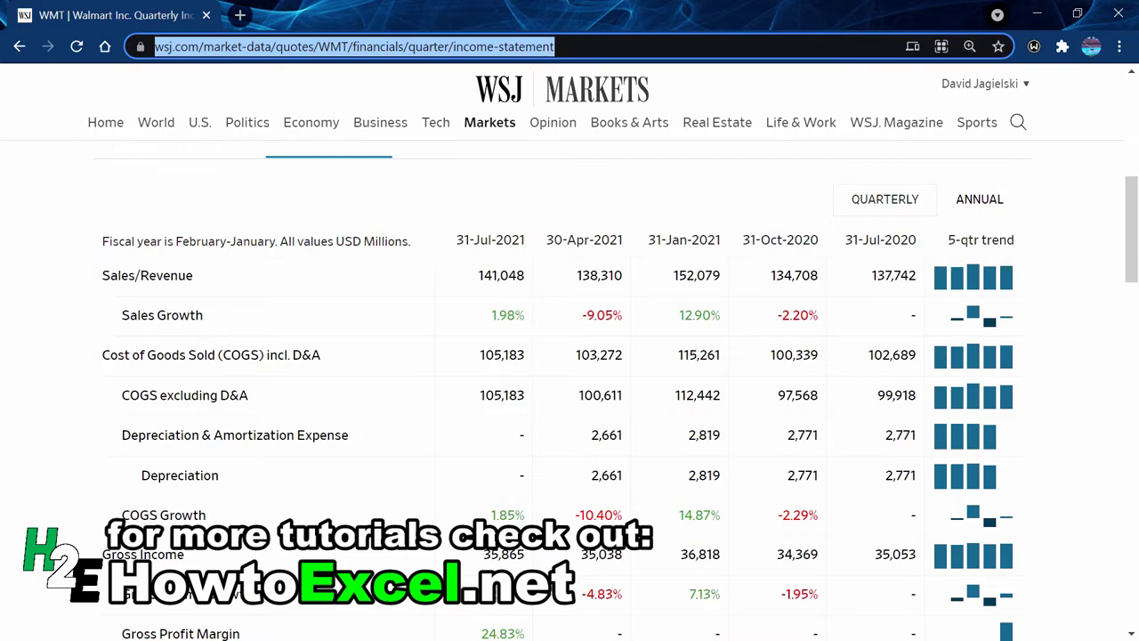
key(alt+Tab)
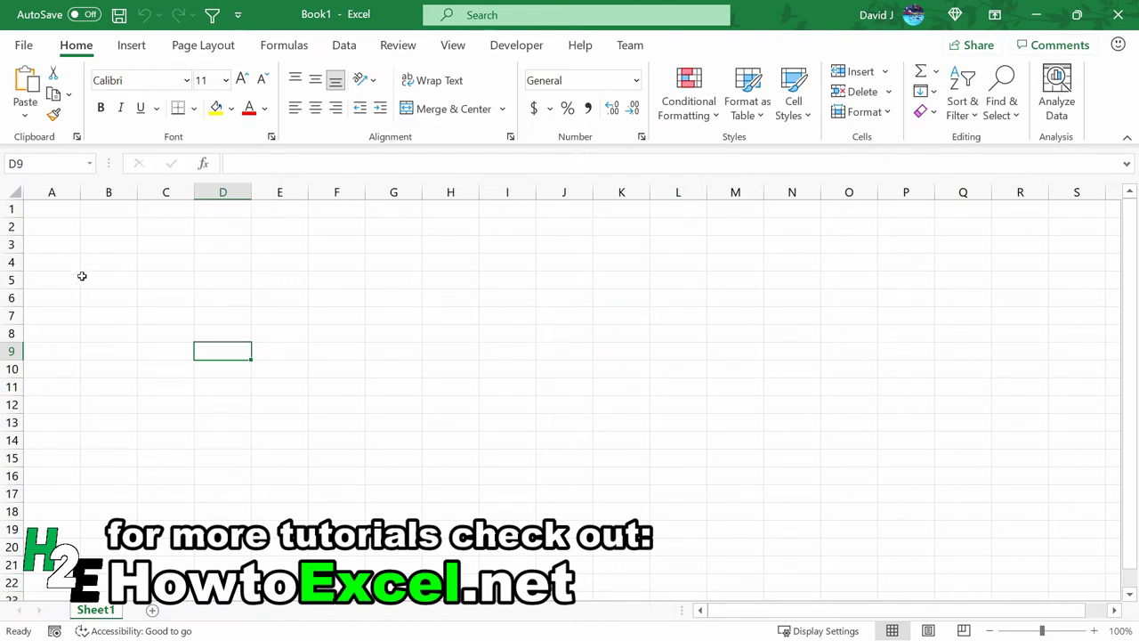
Step: Start a From Web import using the copied WSJ quarterly income-statement URL
click(349, 45)
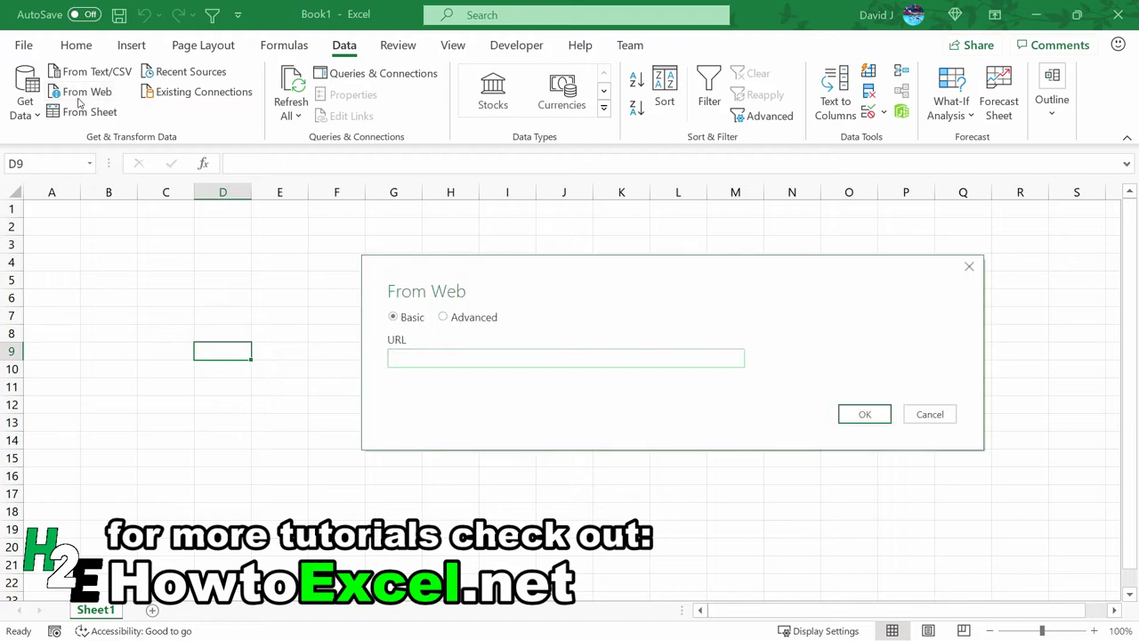
text(https://www.wsj.com/market-data/quotes/WMT/financials/quarter/income-statement)
click(859, 416)
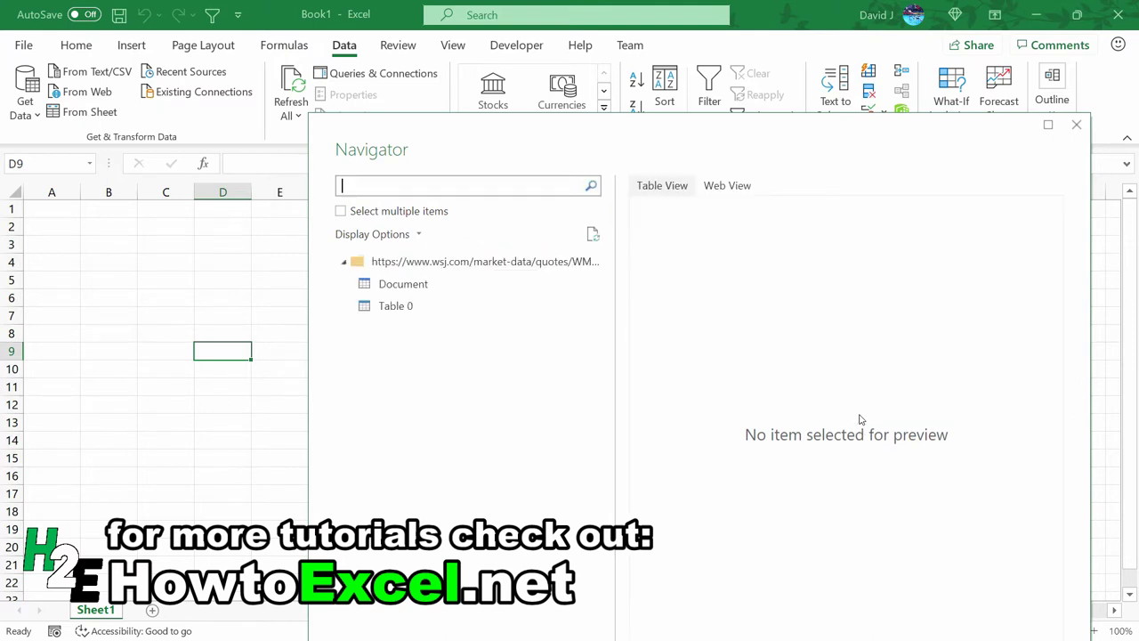
Step: Preview Table 0 in Navigator, scrolling across its quarterly columns from 31-Jul-2021 to 31-Jul-2020
click(425, 286)
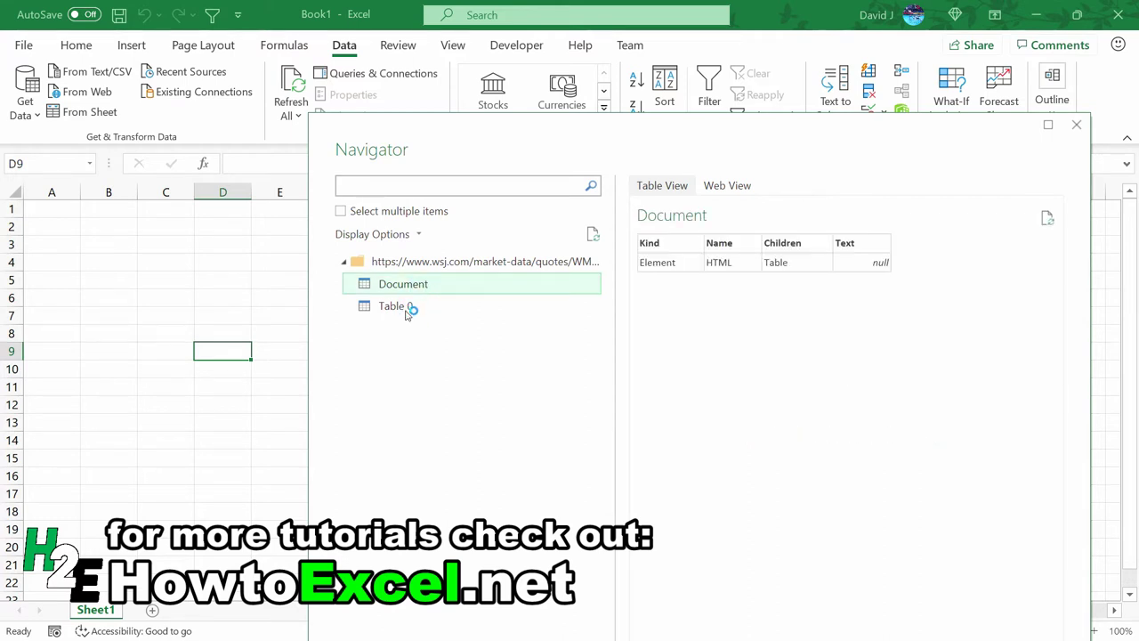
click(406, 310)
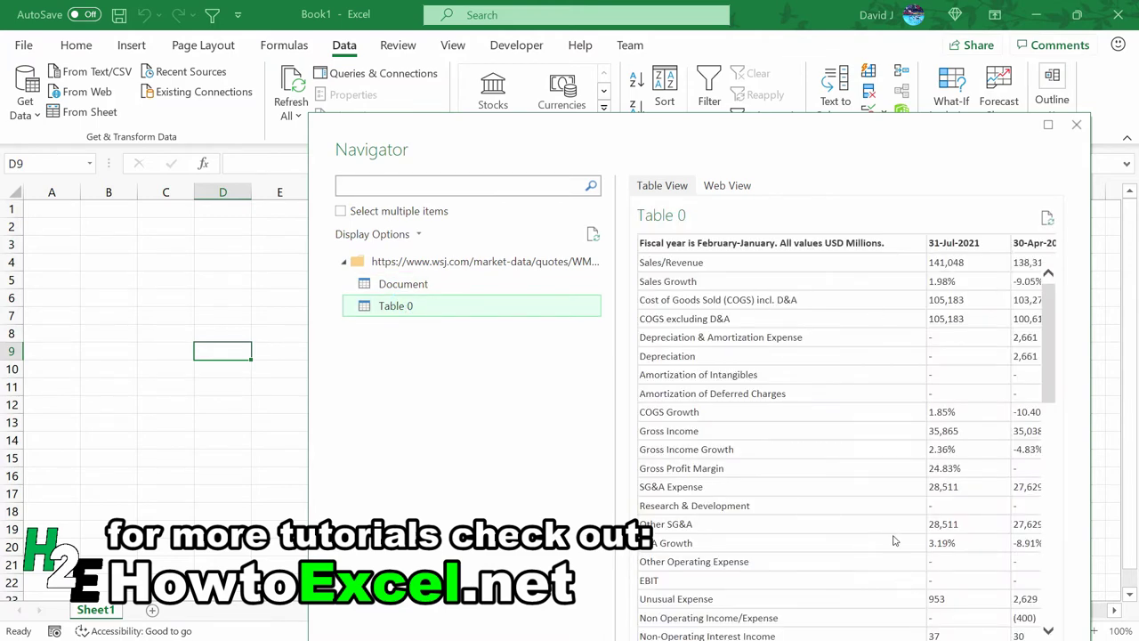
drag(803, 122, 597, 28)
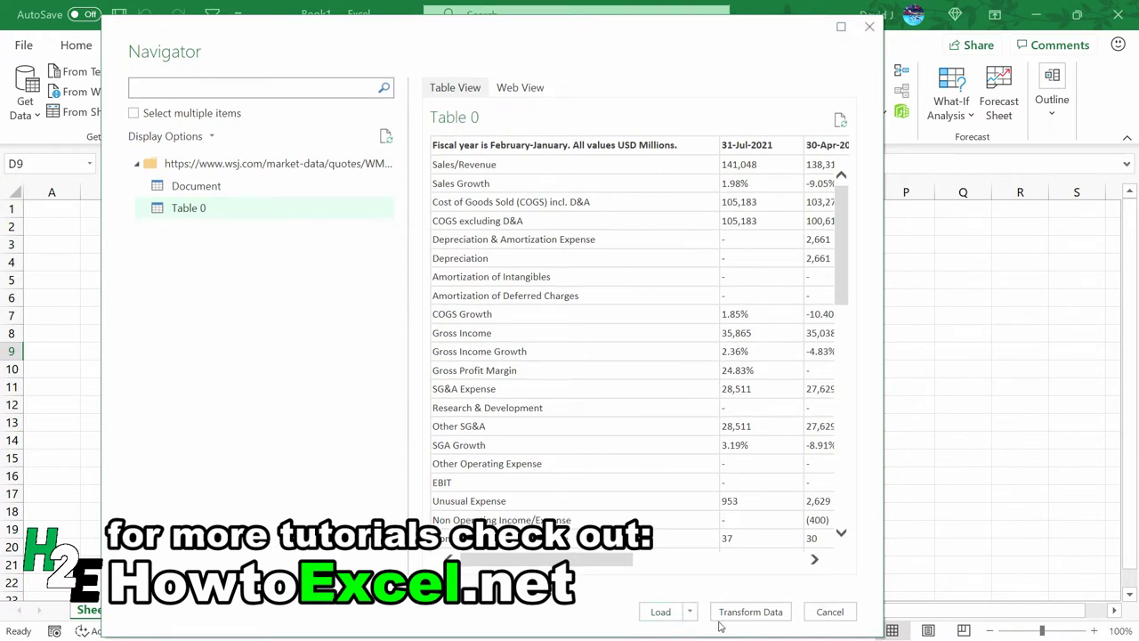
click(750, 563)
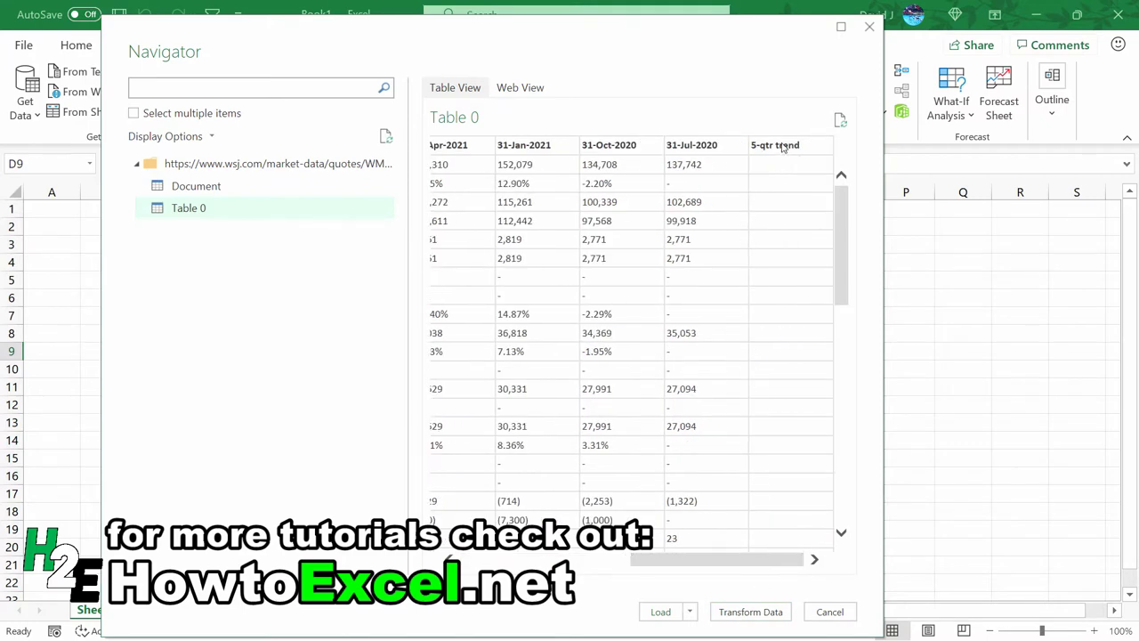
click(609, 560)
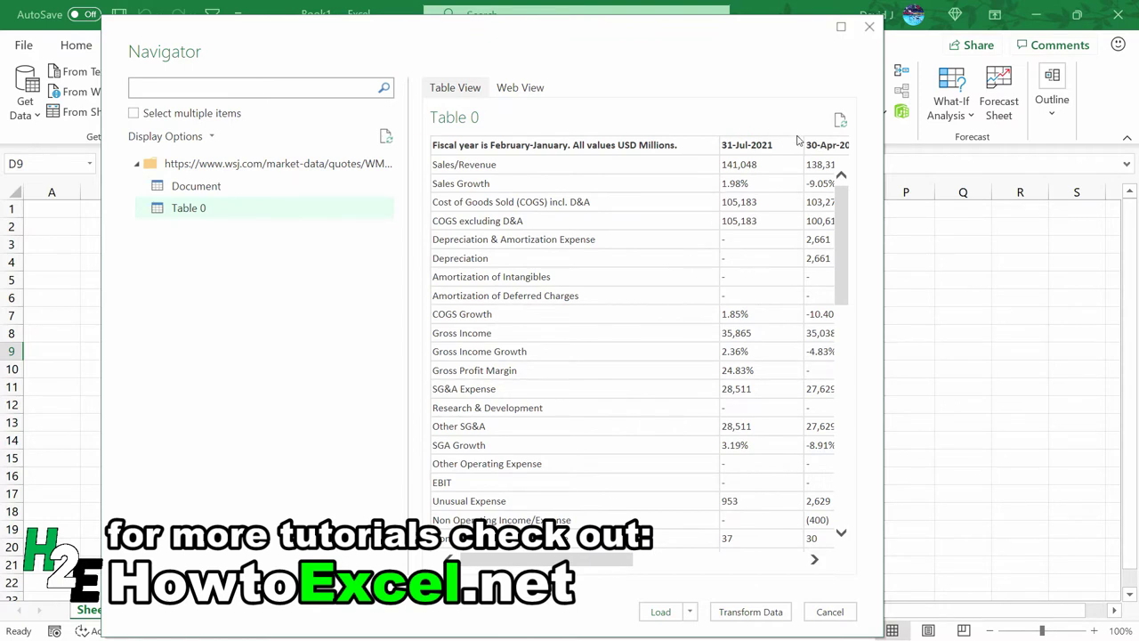
Step: Edit Table 0 in Power Query, remove the 5-qtr trend column, and read the Changed Type formula
click(754, 611)
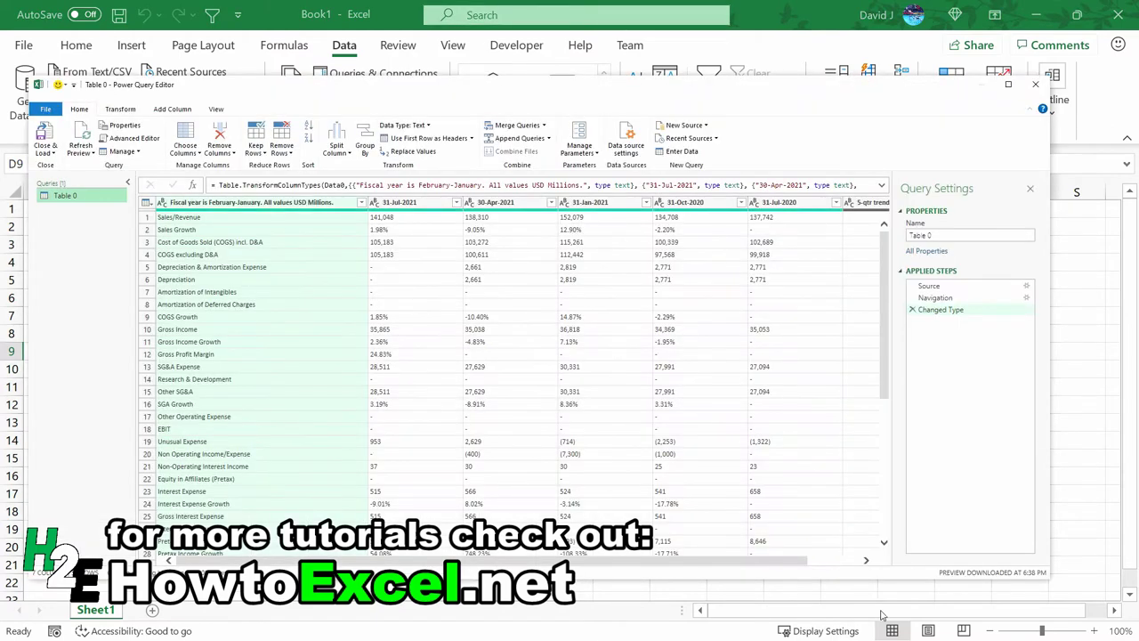
click(863, 561)
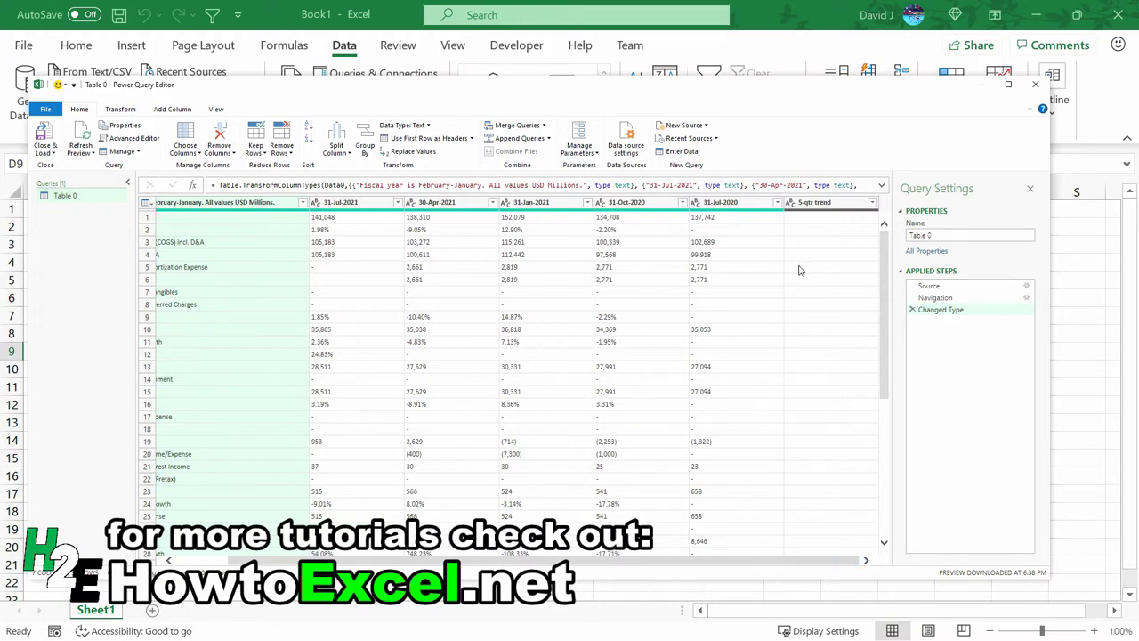
right_click(813, 206)
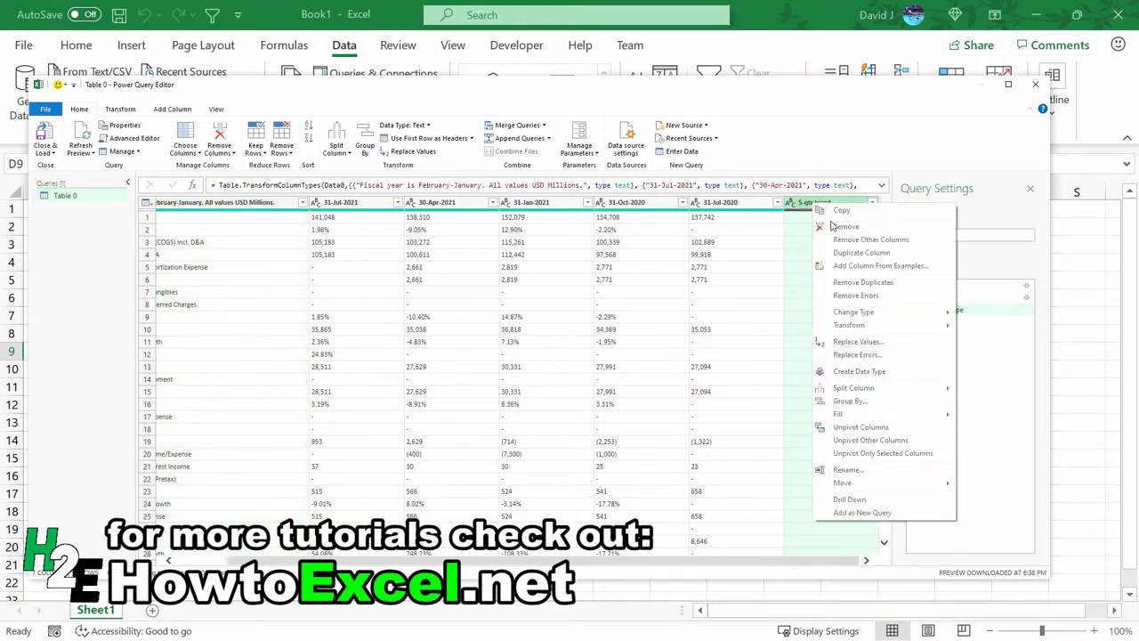
click(832, 228)
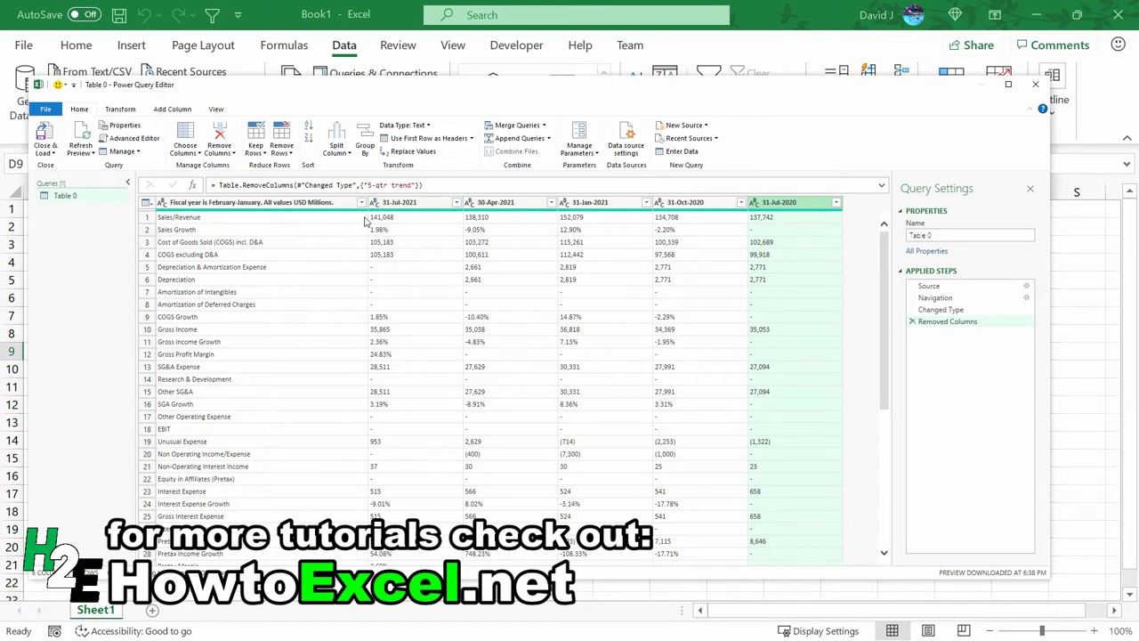
click(967, 311)
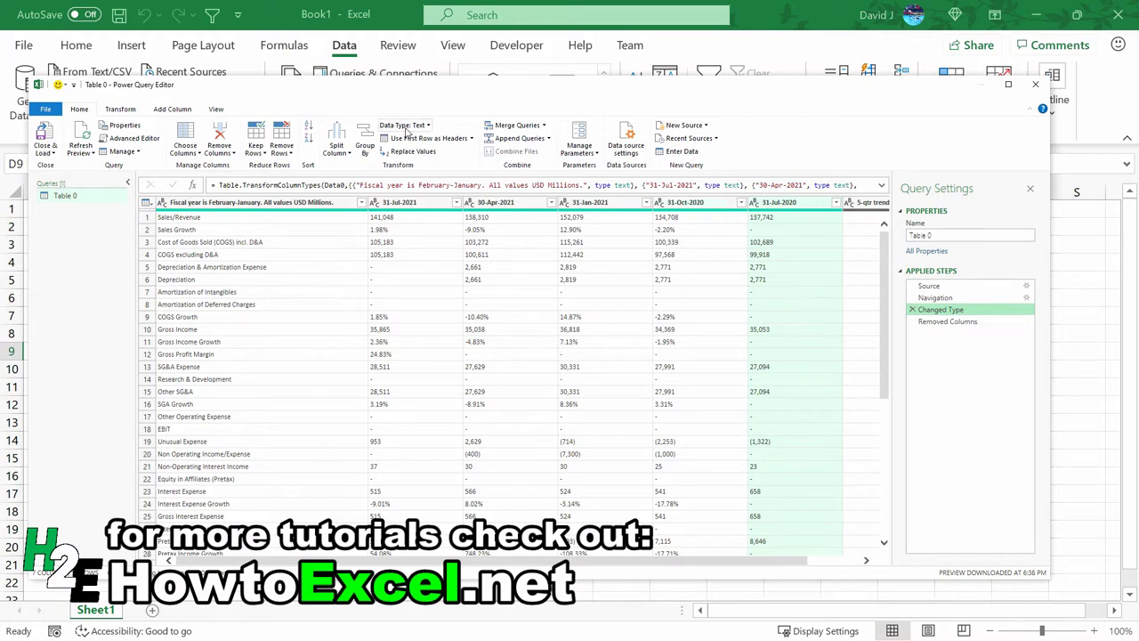
click(880, 186)
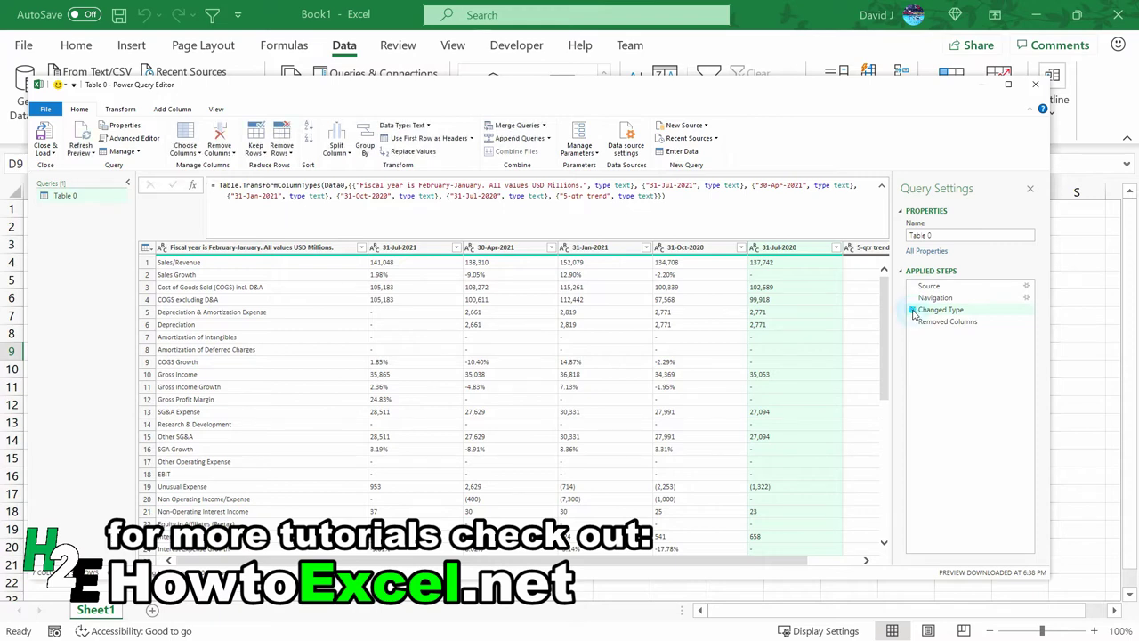
Step: Delete the Changed Type applied step and confirm the deletion
click(912, 311)
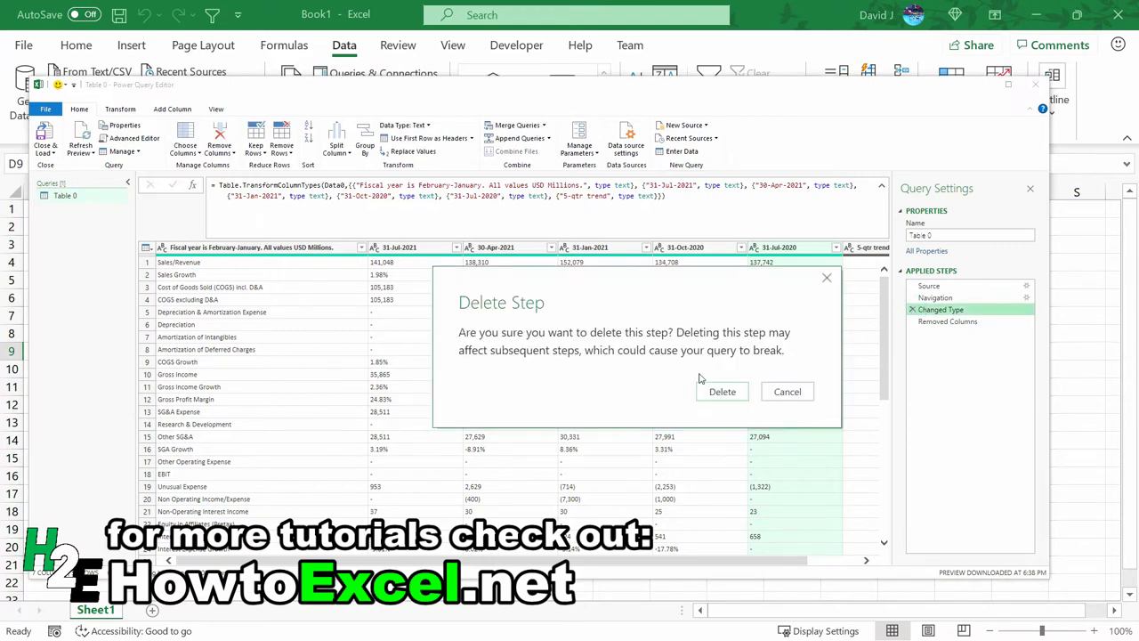
click(706, 395)
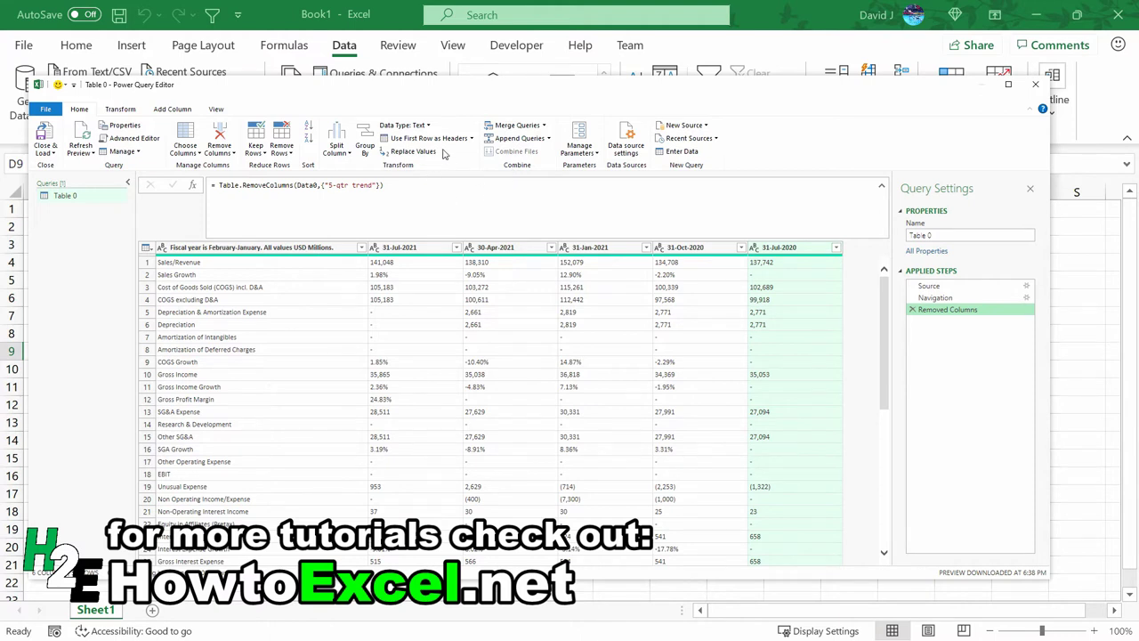
Step: Apply Use Headers as First Row from the Home tab's headers dropdown
click(473, 138)
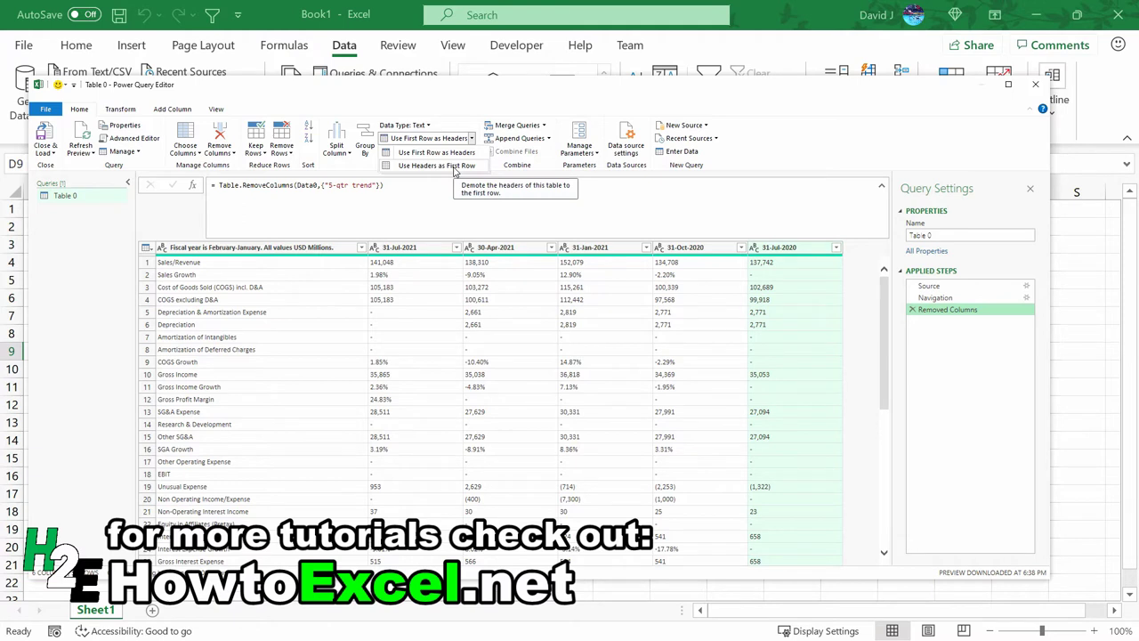
click(455, 169)
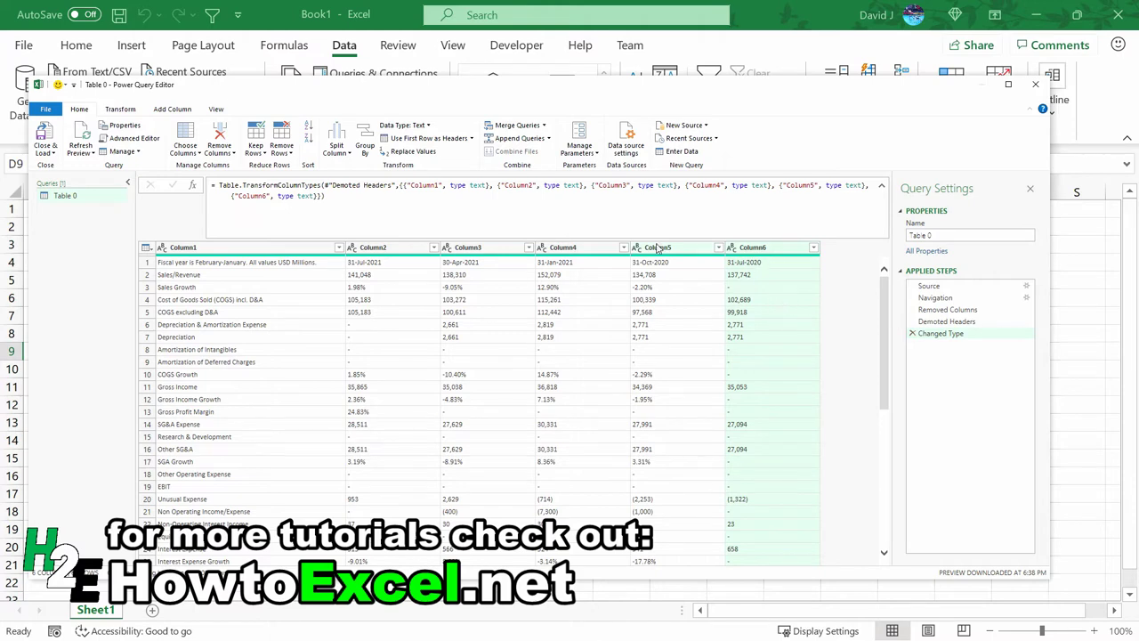
Step: Delete the Changed Type and Demoted Headers steps, then preview the Removed Columns result
click(911, 333)
click(911, 321)
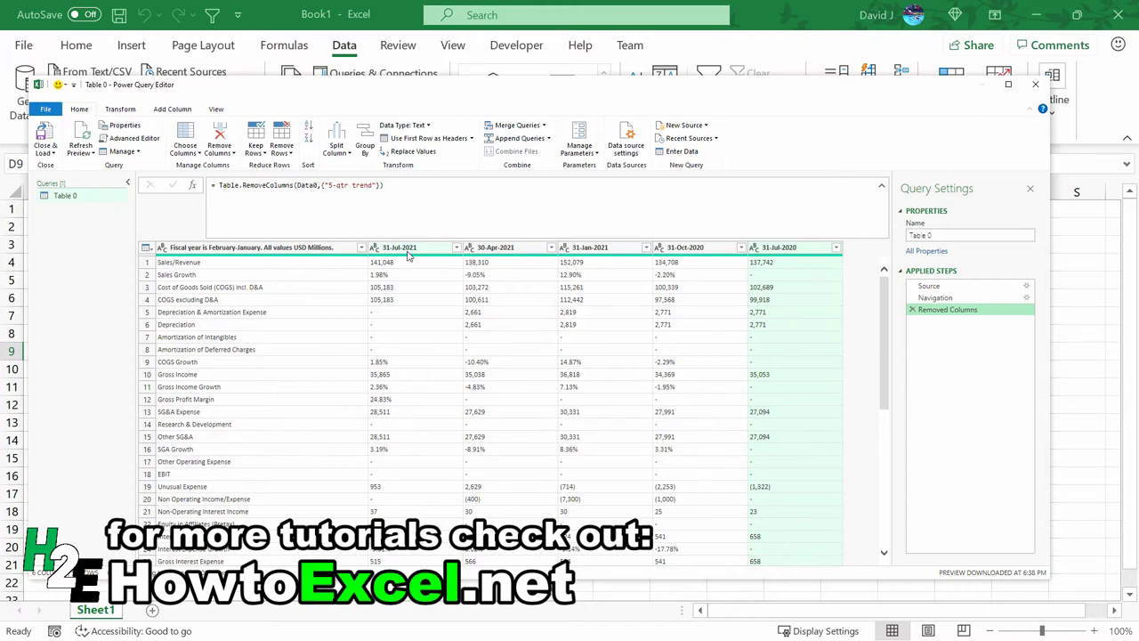
click(953, 300)
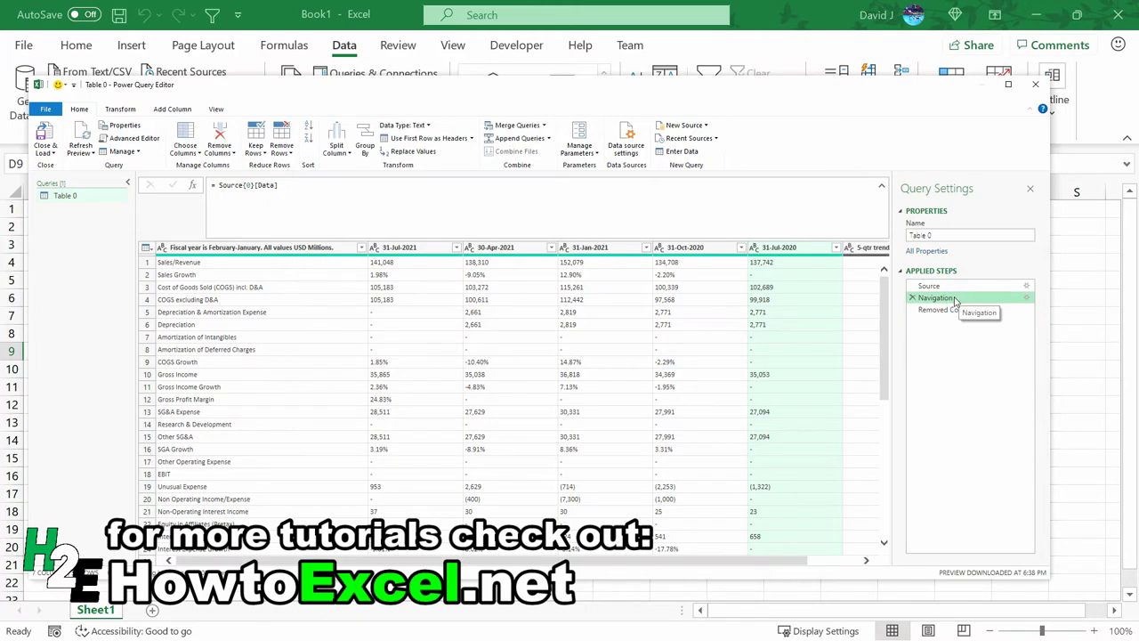
click(1001, 286)
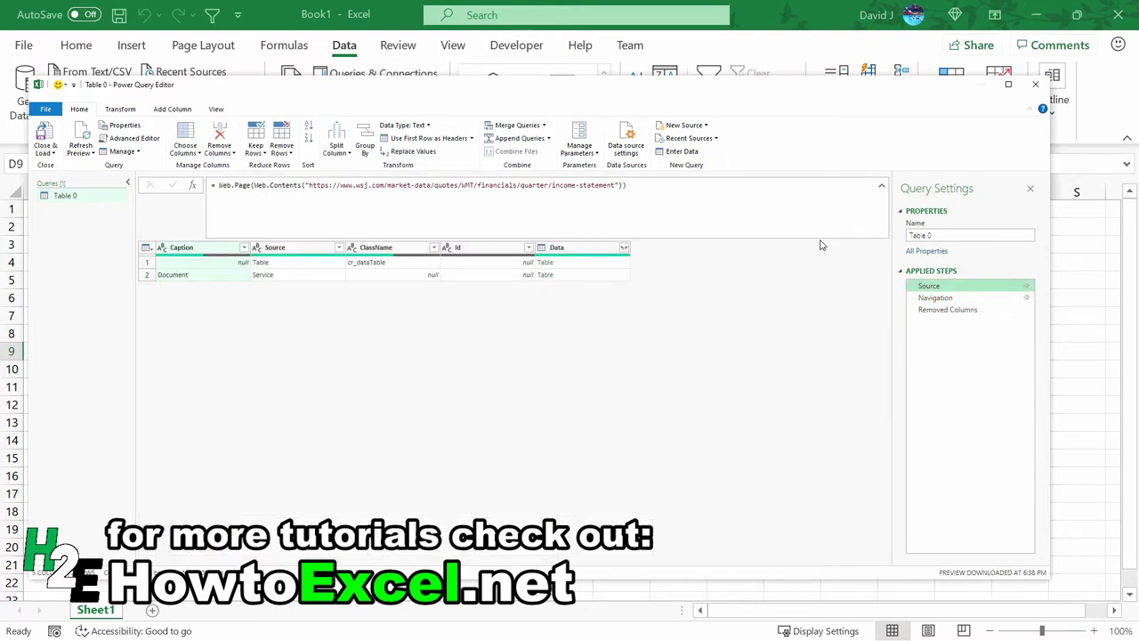
click(950, 309)
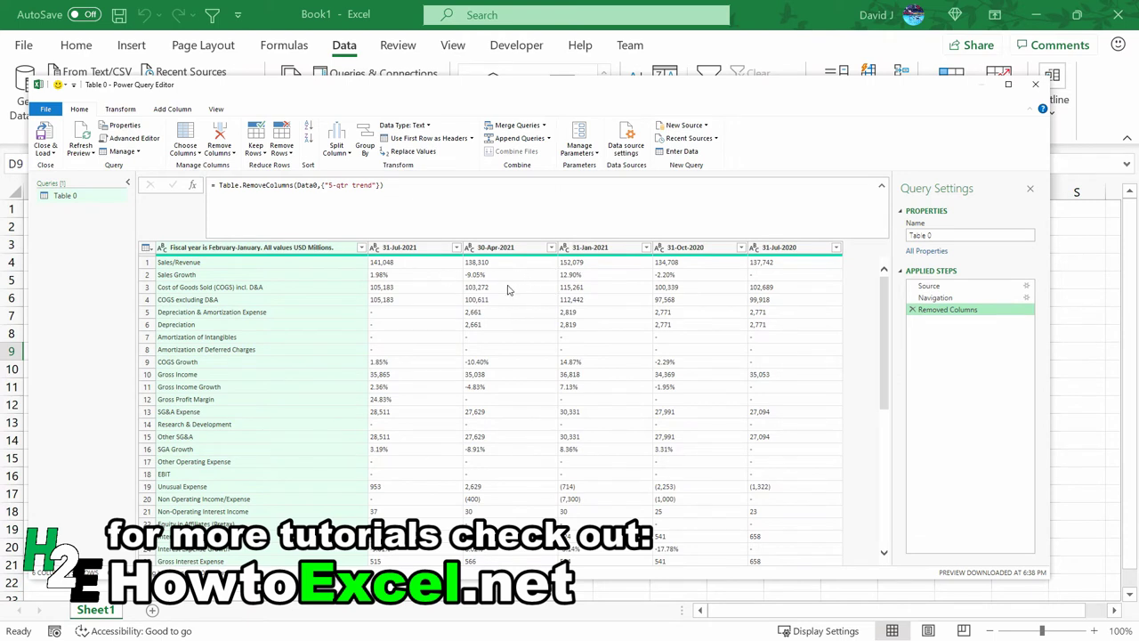
Step: Close & Load the query into a new Table 0 sheet with 59 rows, then hide the Queries pane
click(43, 135)
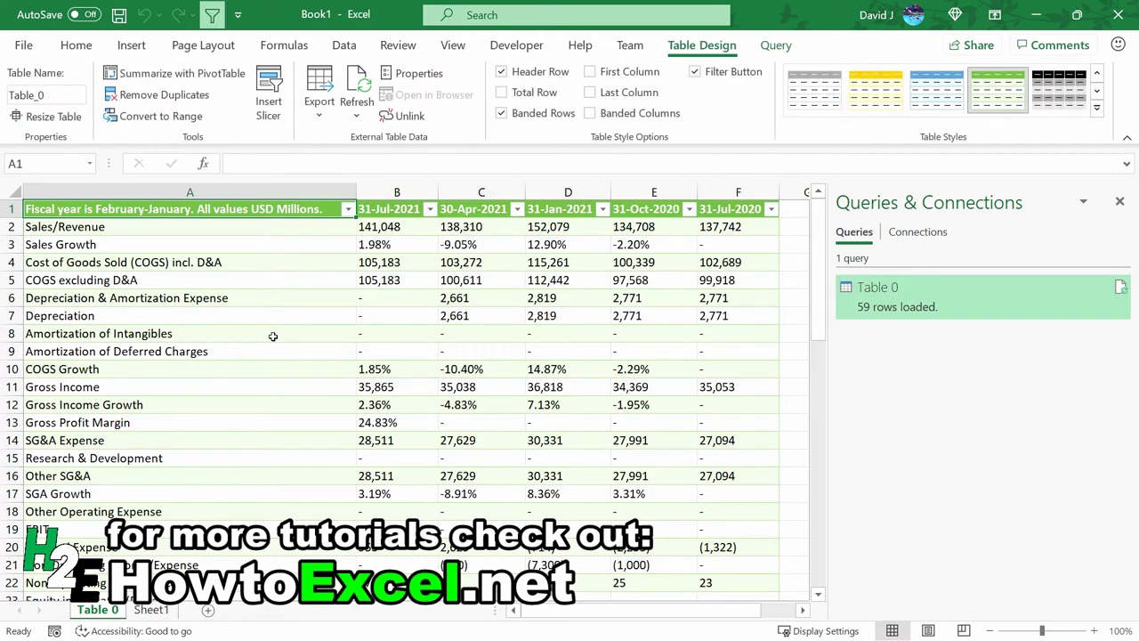
click(1118, 203)
click(898, 283)
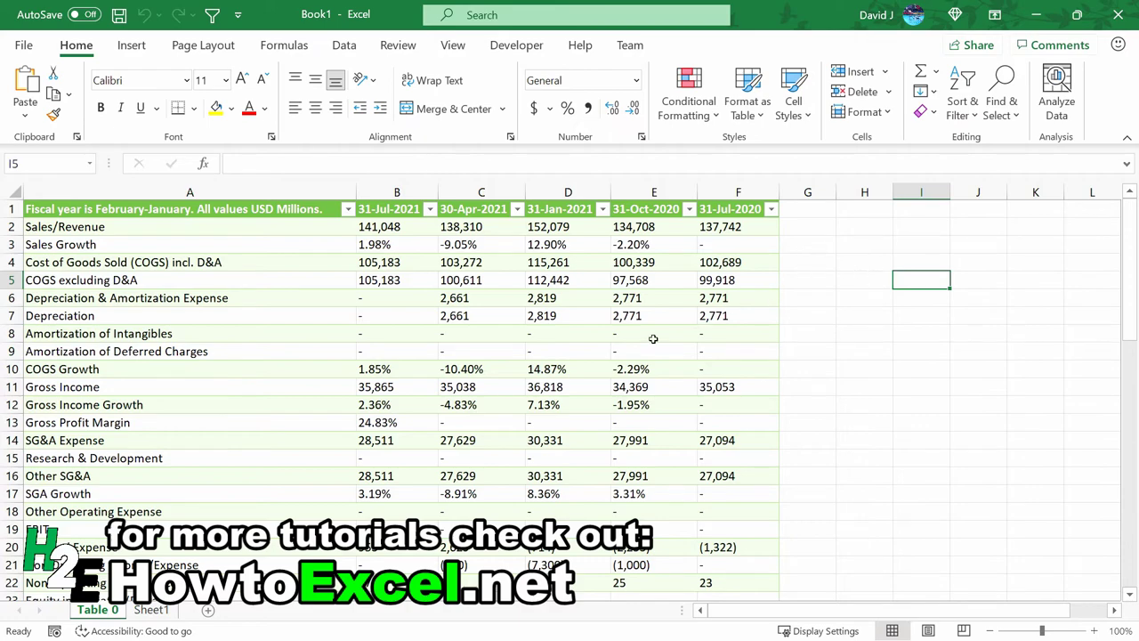
scroll(653, 338, down, 7)
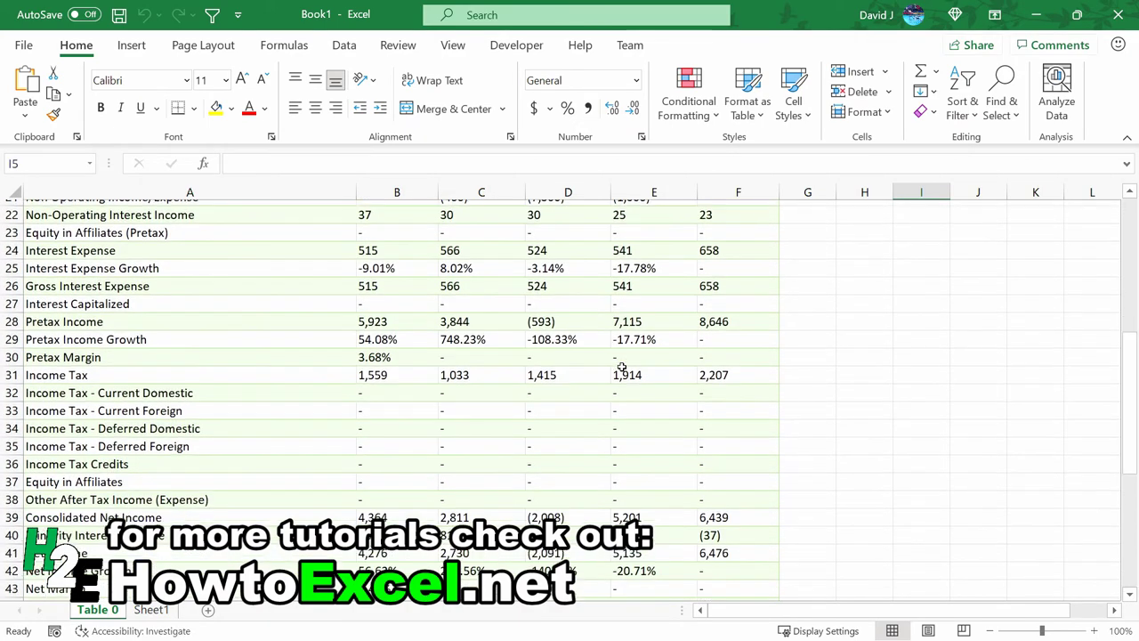
scroll(621, 368, down, 1)
scroll(621, 368, up, 8)
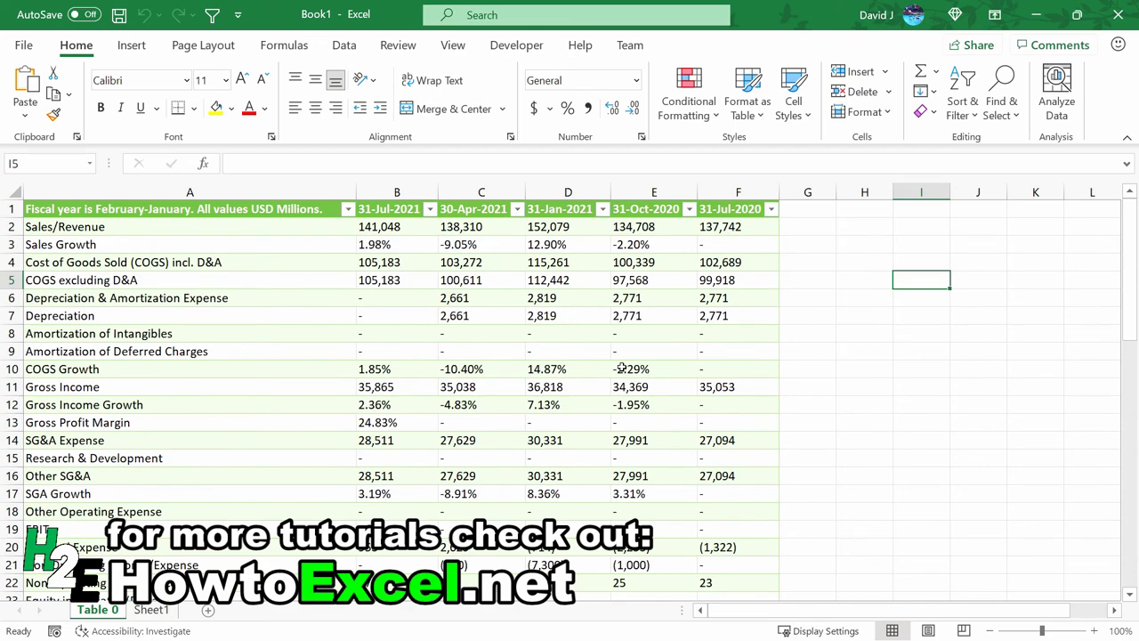
Step: Label H2 'Ticker' and give I2 a yellow fill with an outside border
click(851, 233)
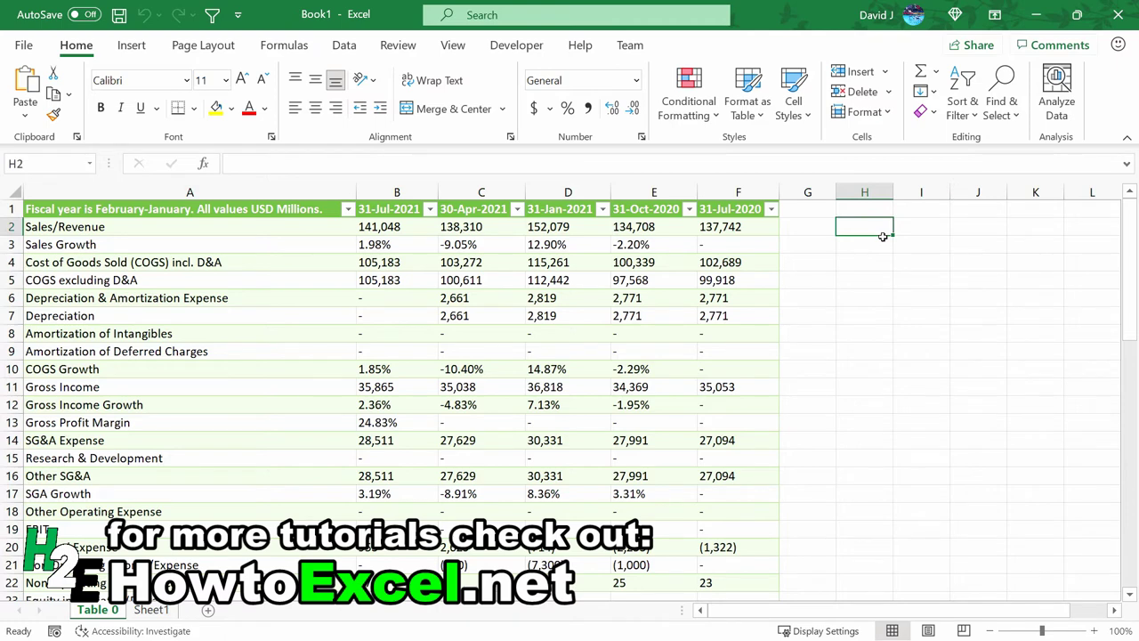
text(Ticker)
key(Tab)
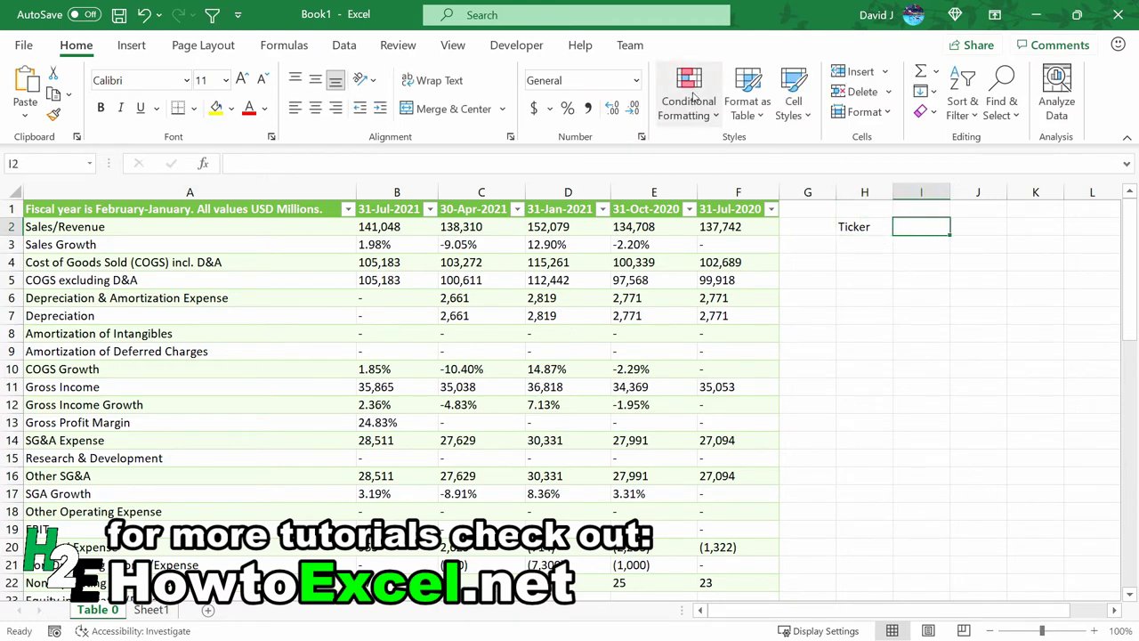
click(215, 108)
click(193, 108)
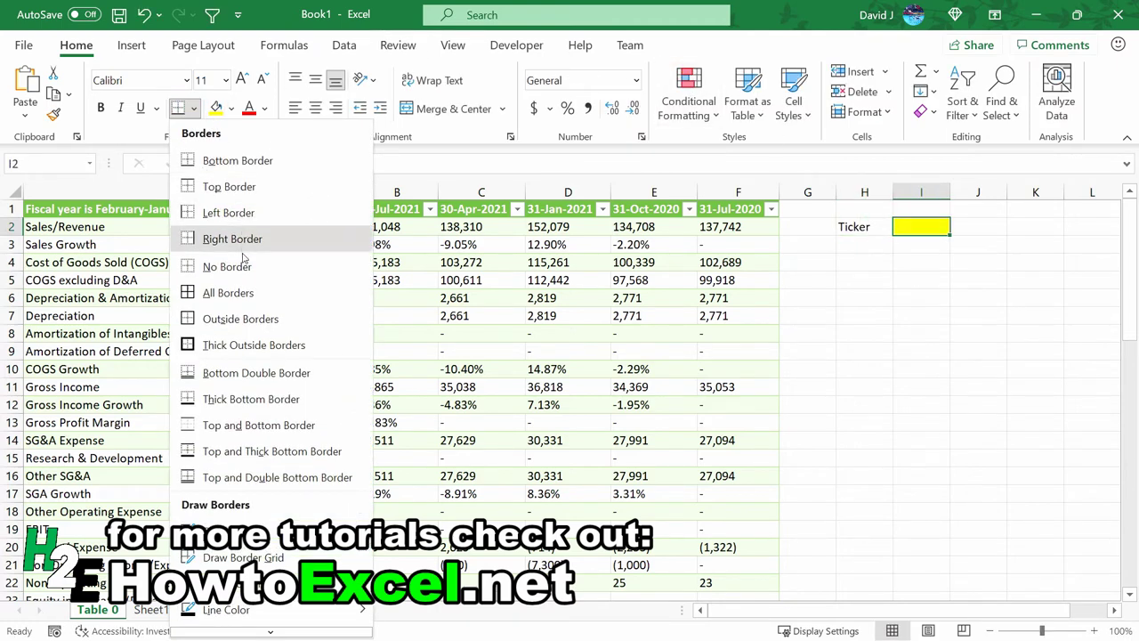
click(242, 320)
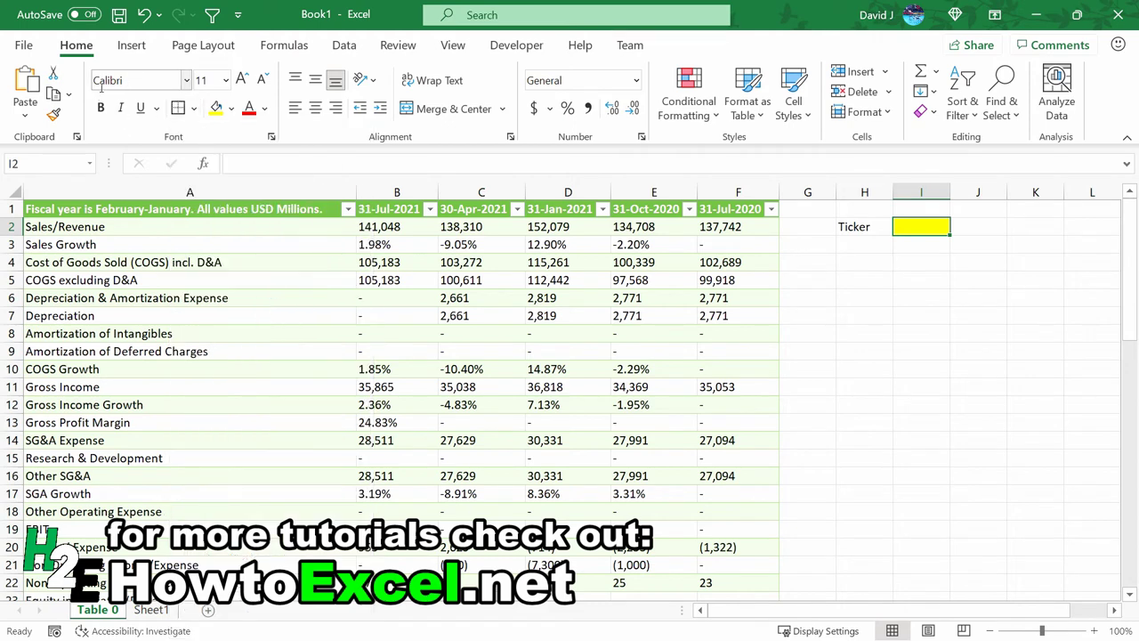
Step: Name cell I2 'Ticker' and enter WMT in it
click(50, 165)
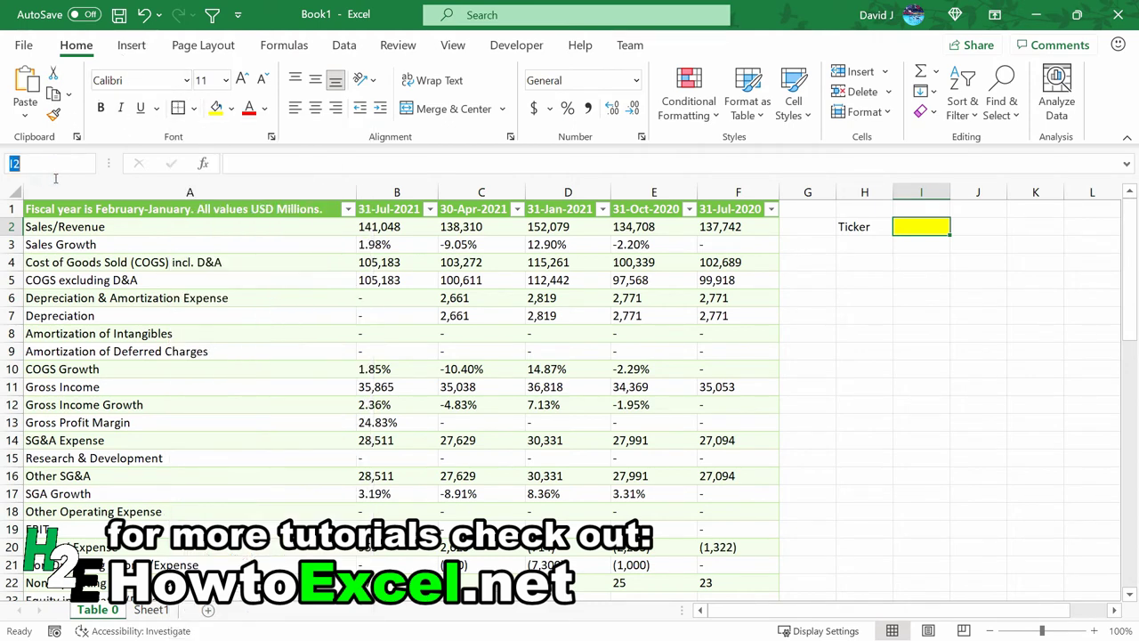
text(Ticker)
key(Return)
text(WMT)
key(Return)
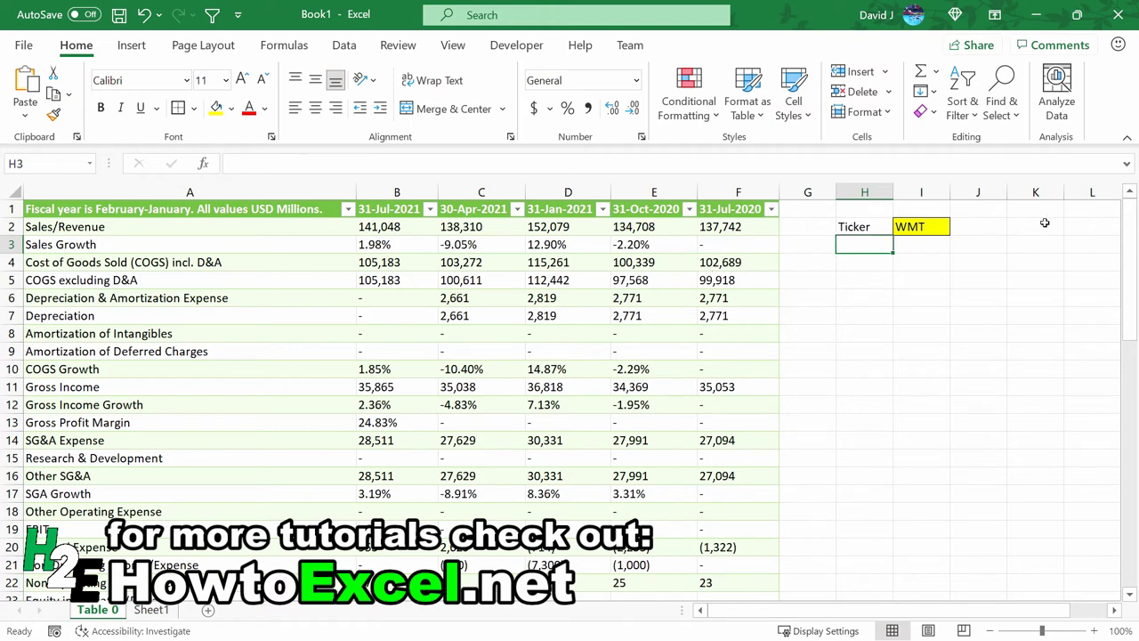
click(939, 236)
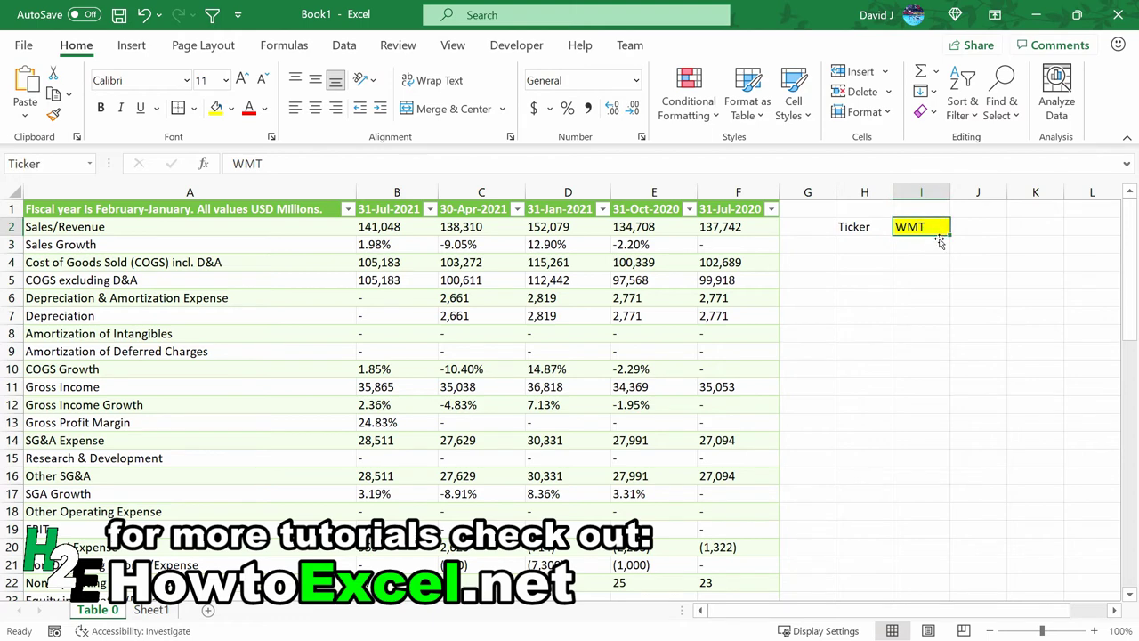
click(522, 261)
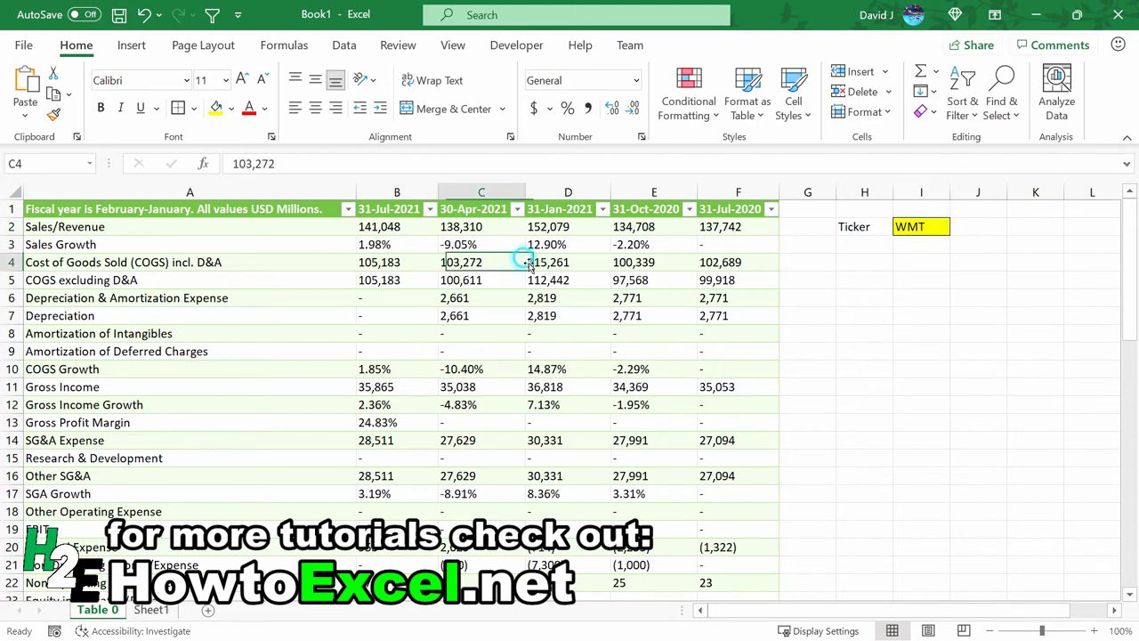
Step: From Queries & Connections, edit the Table 0 query in the Power Query Editor
click(343, 46)
click(338, 73)
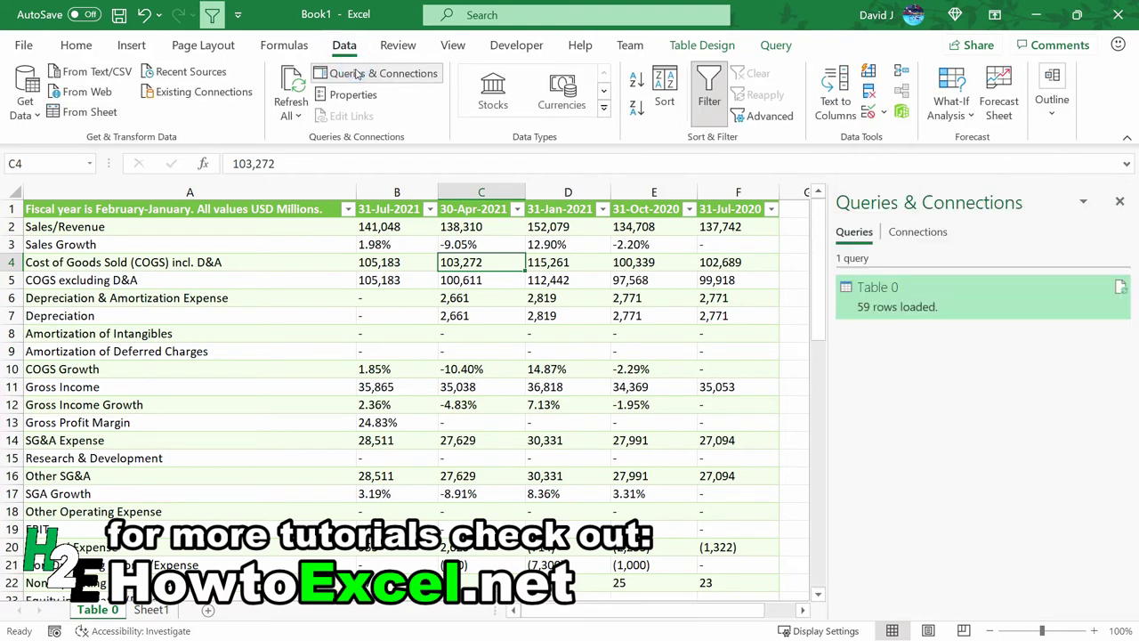
right_click(877, 295)
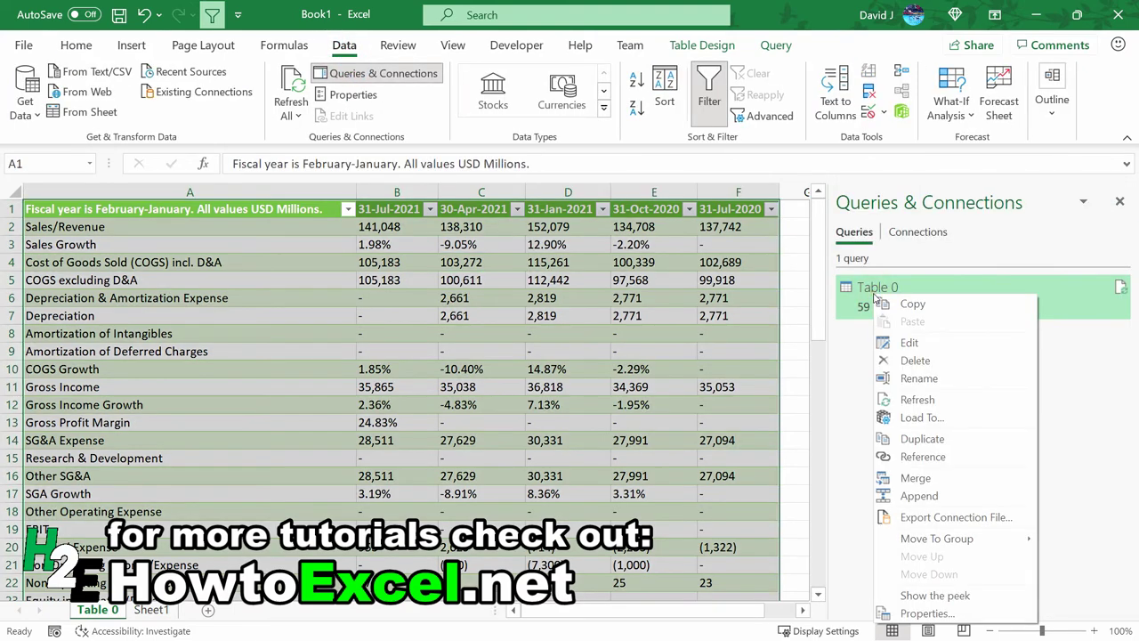
click(916, 345)
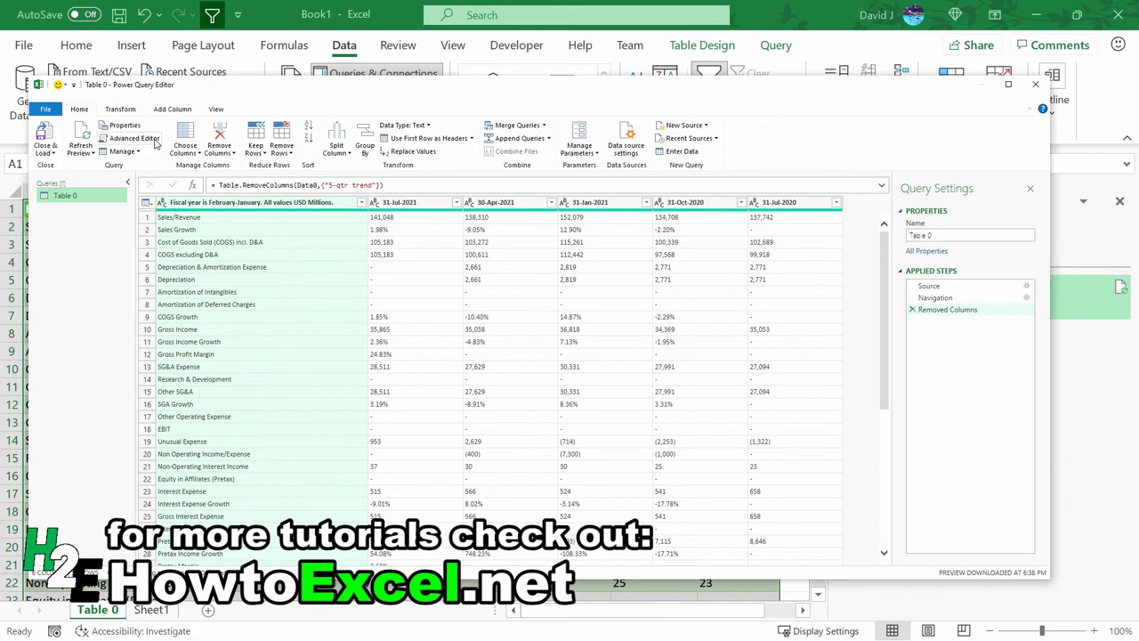
Step: In the Advanced Editor, add a Ticker step that reads the named Ticker cell from Excel.CurrentWorkbook() above Source
click(155, 142)
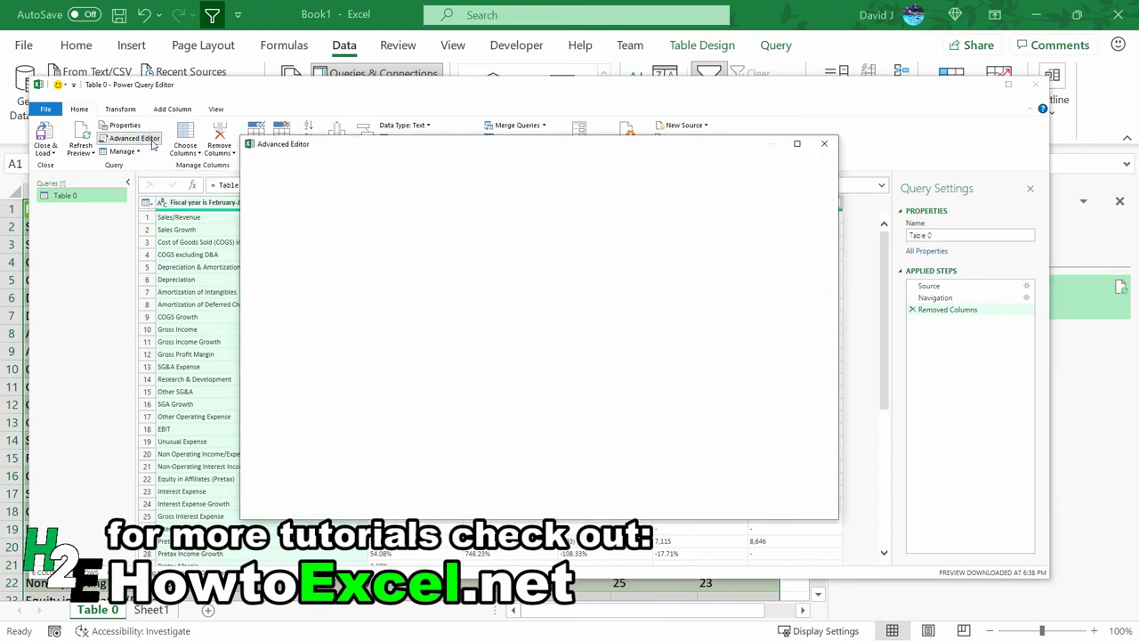
click(304, 244)
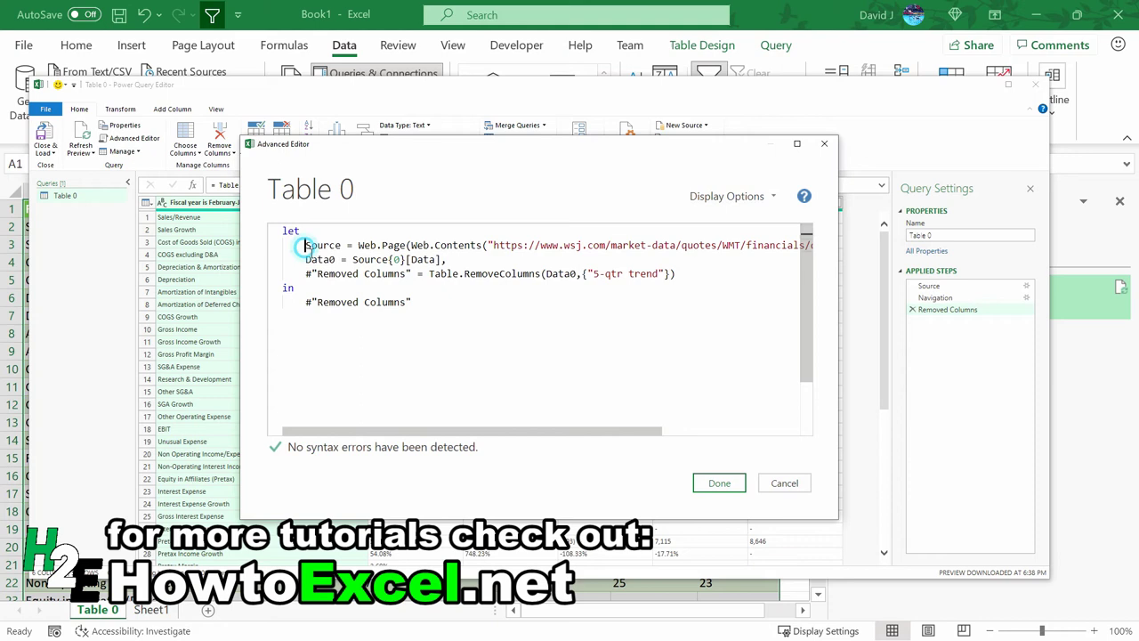
key(Return)
key(Up)
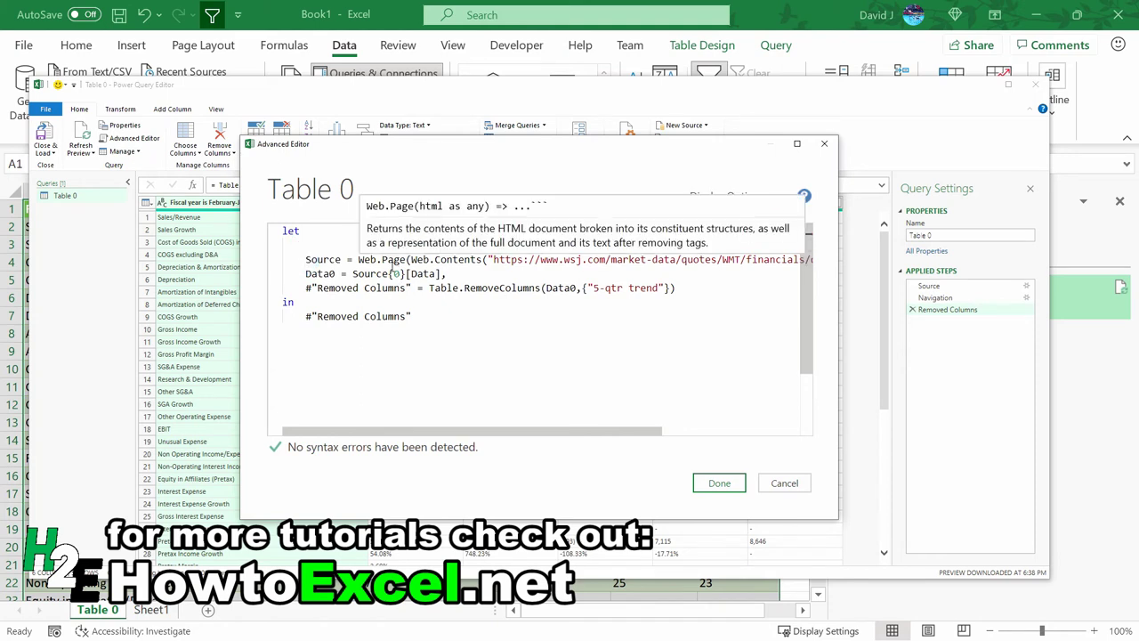
text(Tic)
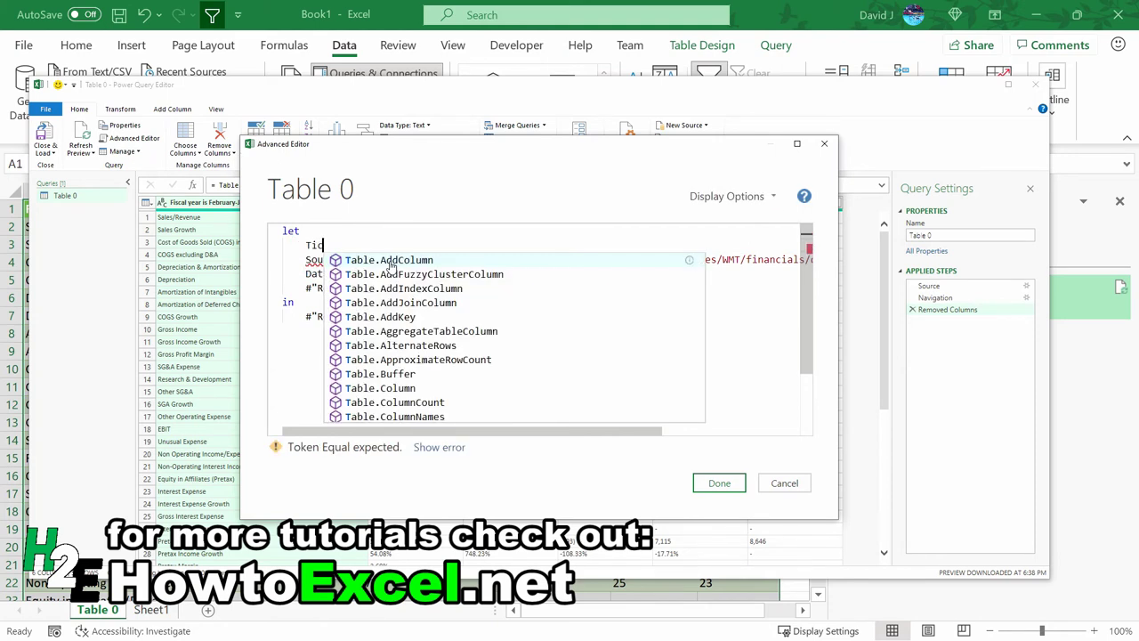
text(ker =)
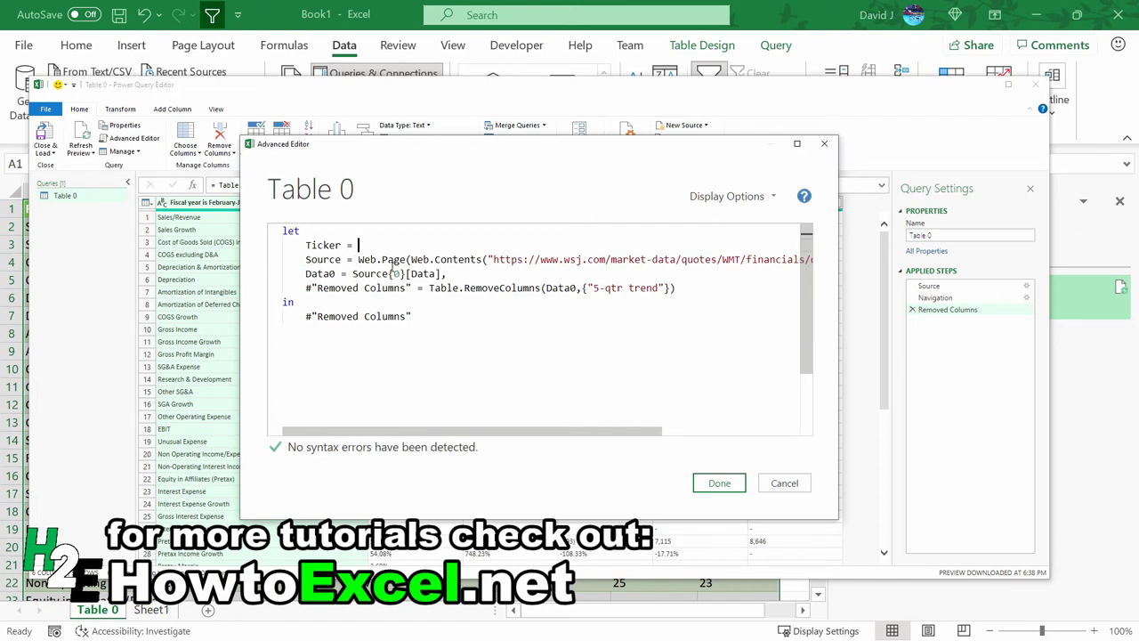
text( Excel.CurrentWorkbook)
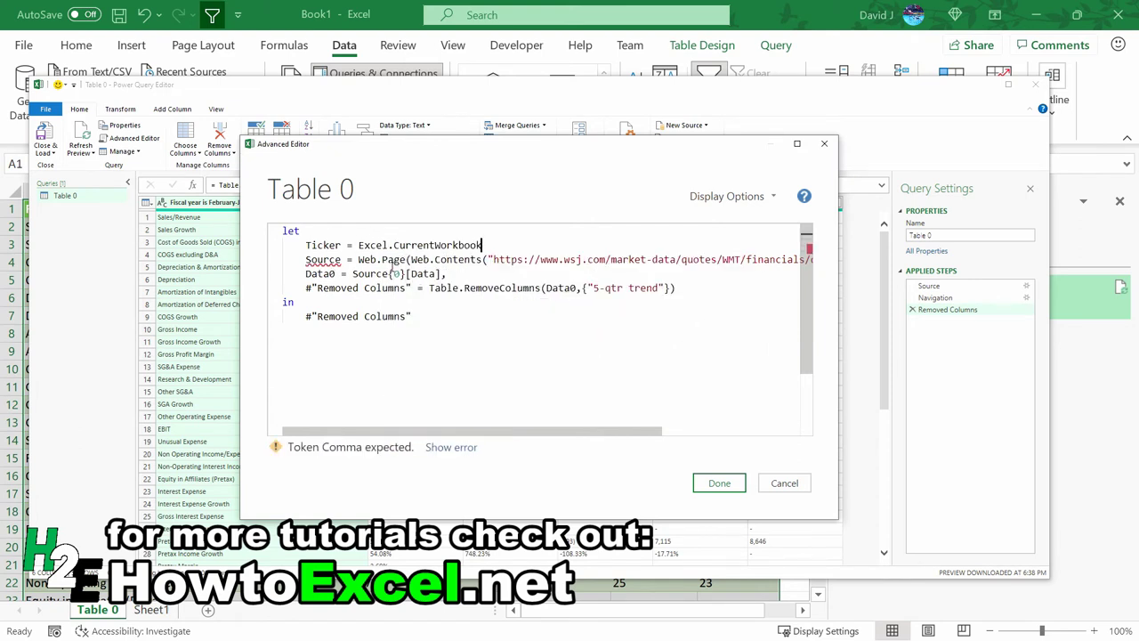
text((){)
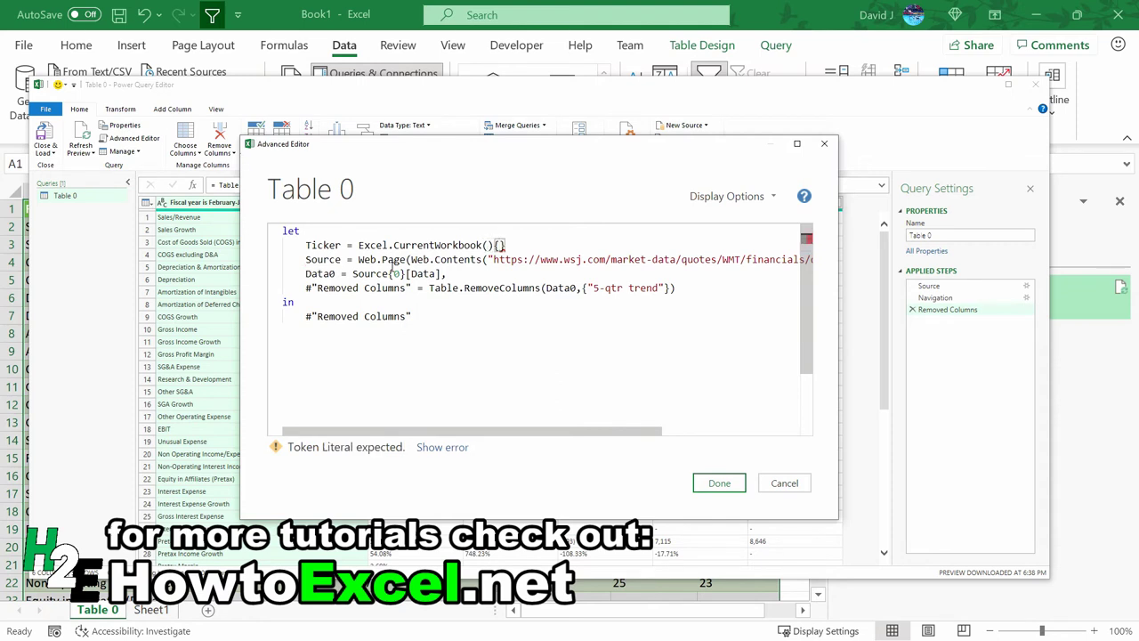
text([)
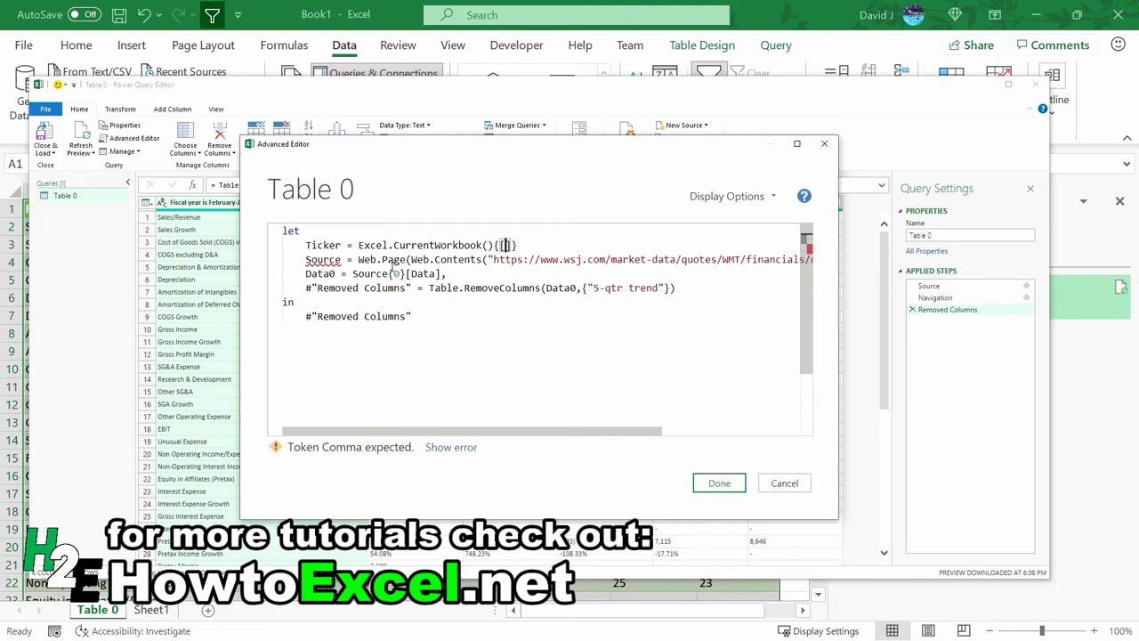
text(Name="Ticker")
key(Right)
key(Right)
text([Conen)
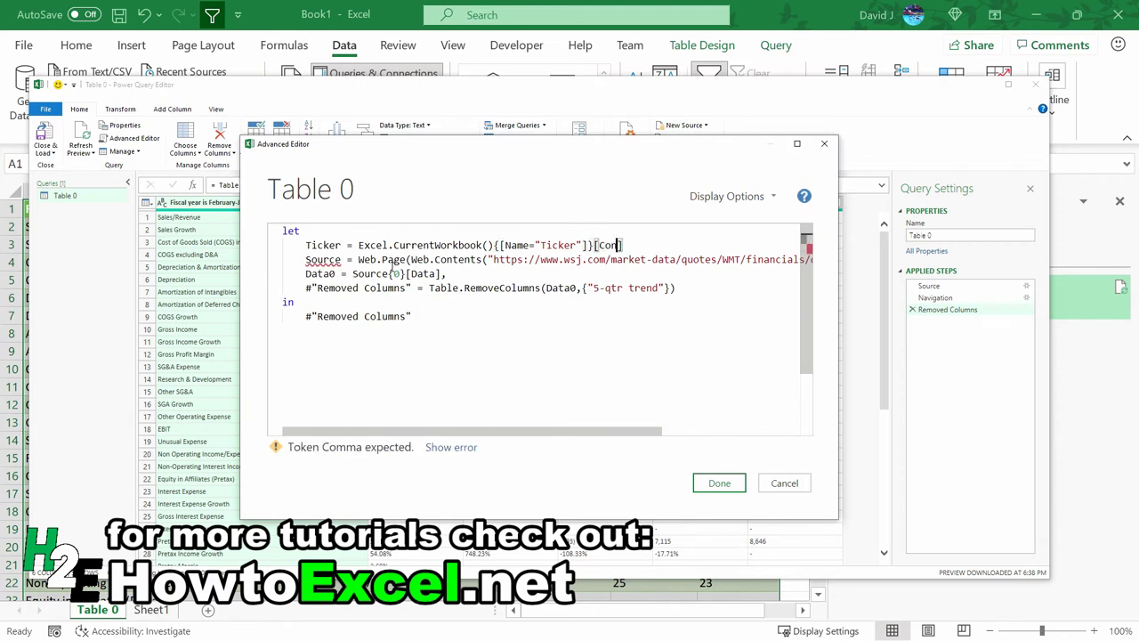
text(nt)
text({0}[Column)
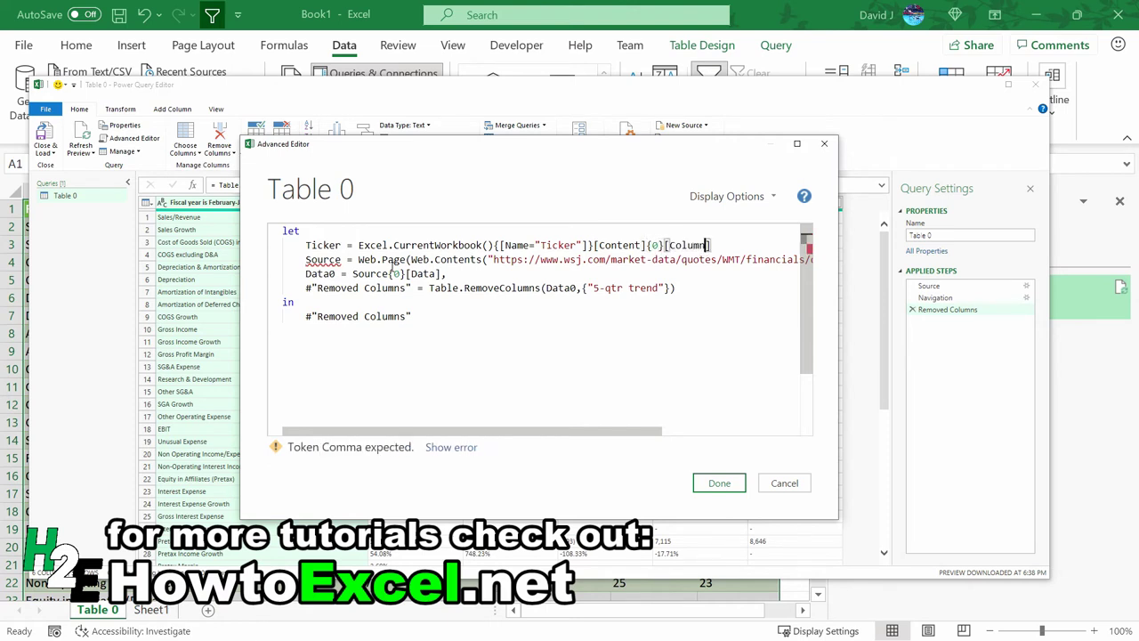
text(1],)
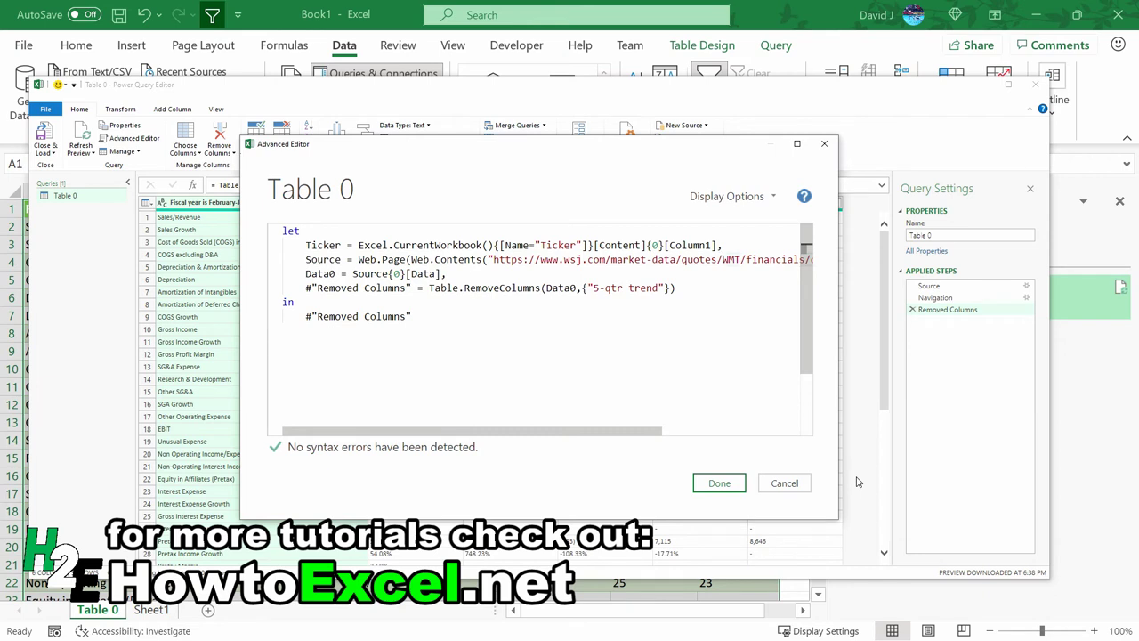
Step: Replace WMT in the WSJ web address with "&Ticker&" and apply the edited code
key(Down)
text(")
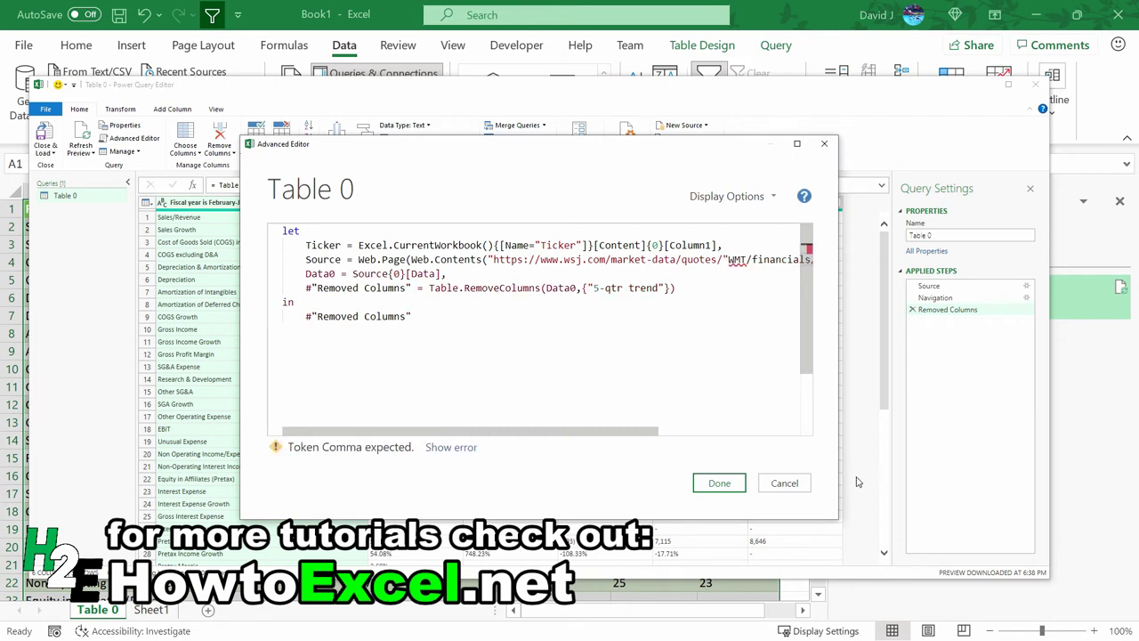
text(&)
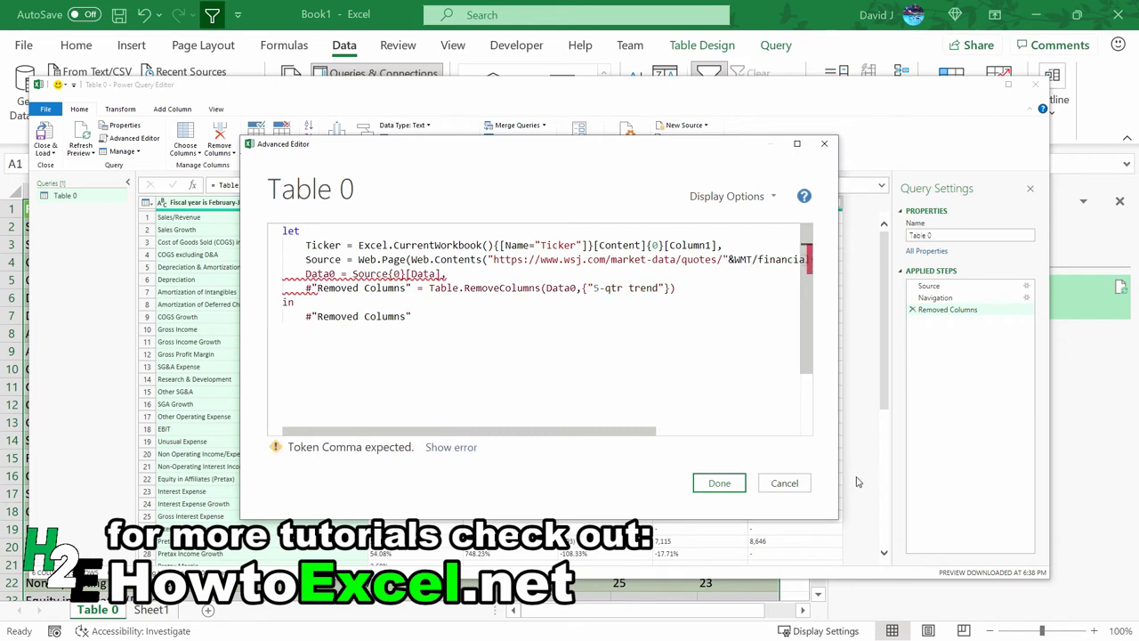
text(Ticker&")
key(Delete)
key(Delete)
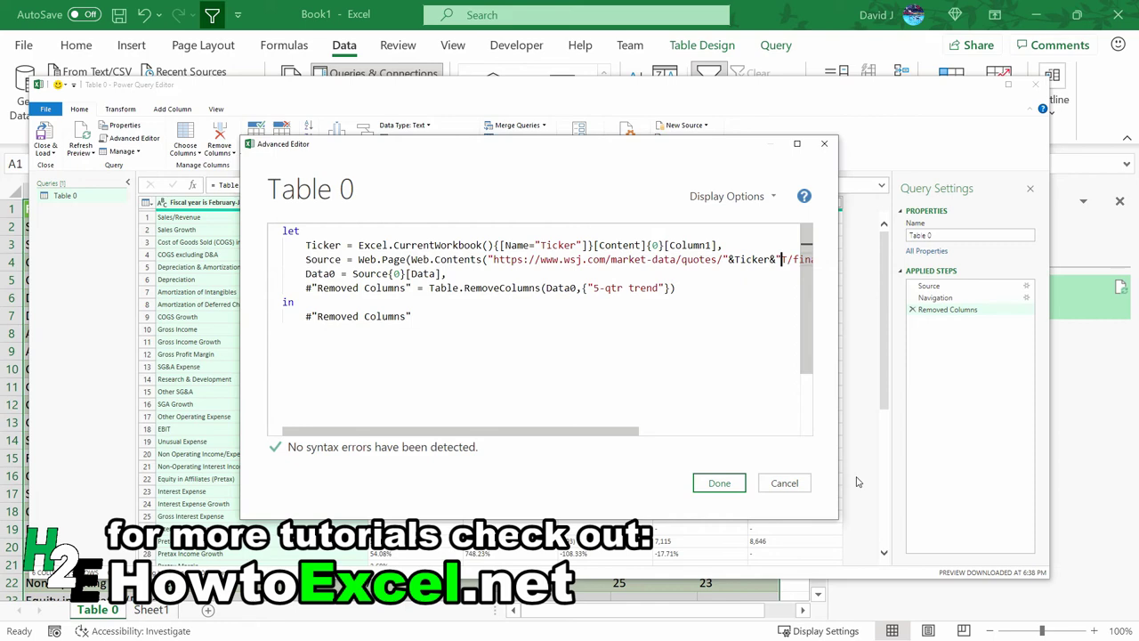
key(Delete)
click(720, 487)
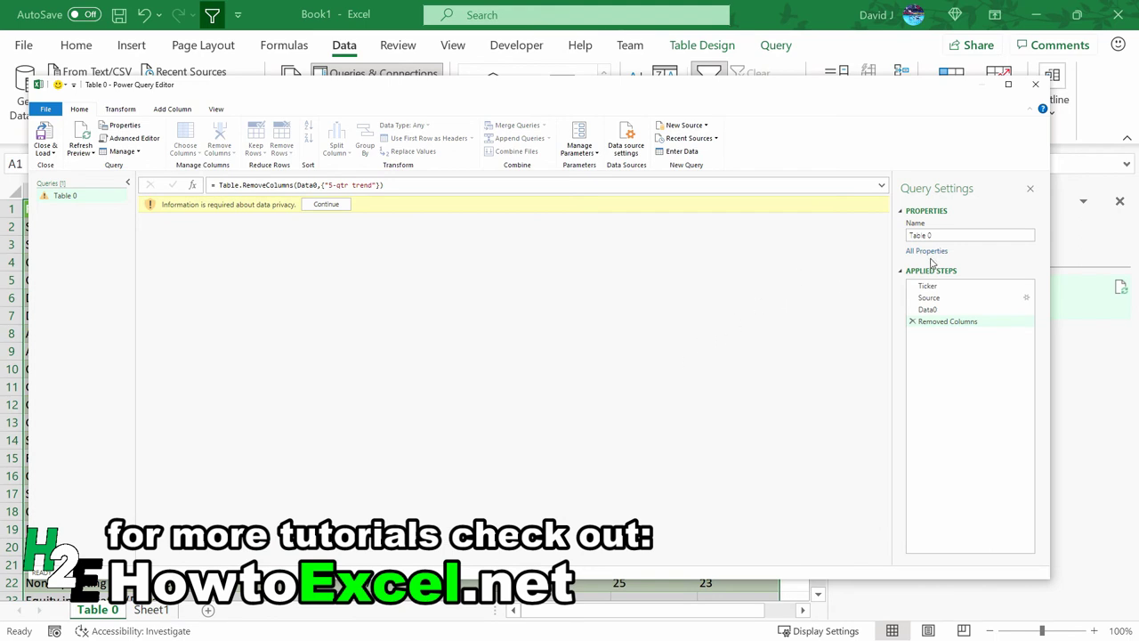
Step: Preview the Ticker and Source step results and continue past the data privacy warning
click(958, 286)
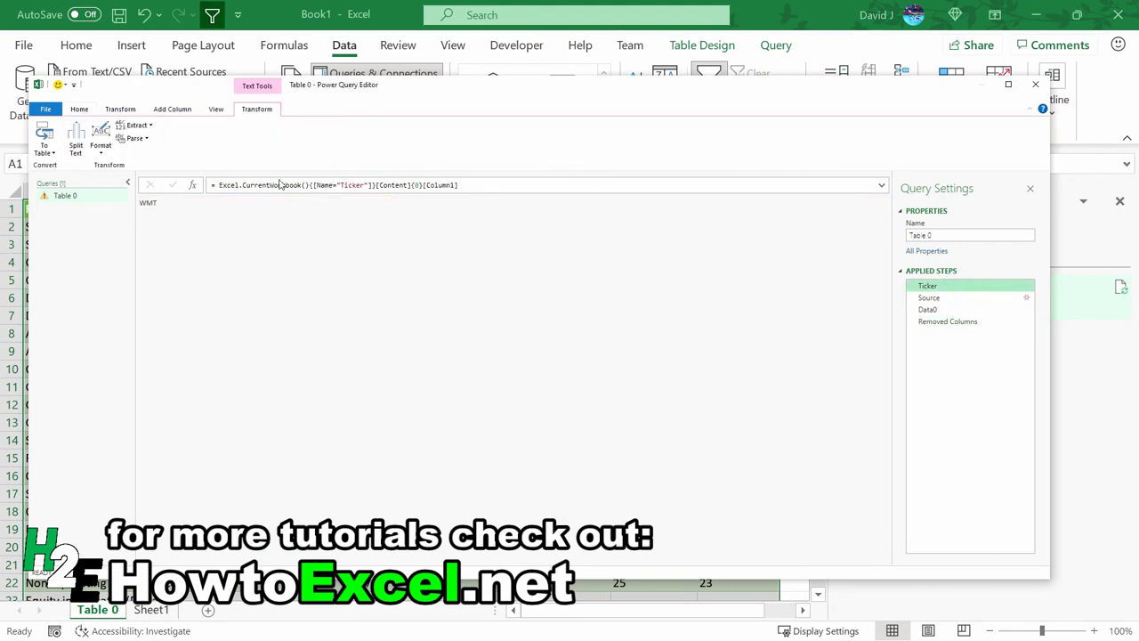
click(933, 297)
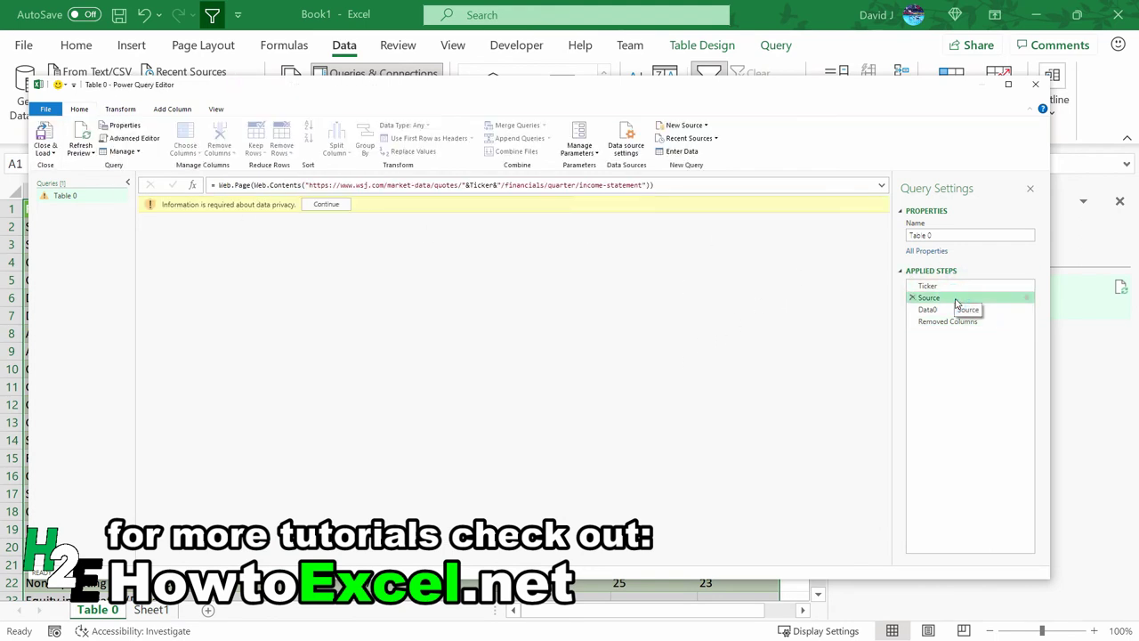
click(321, 205)
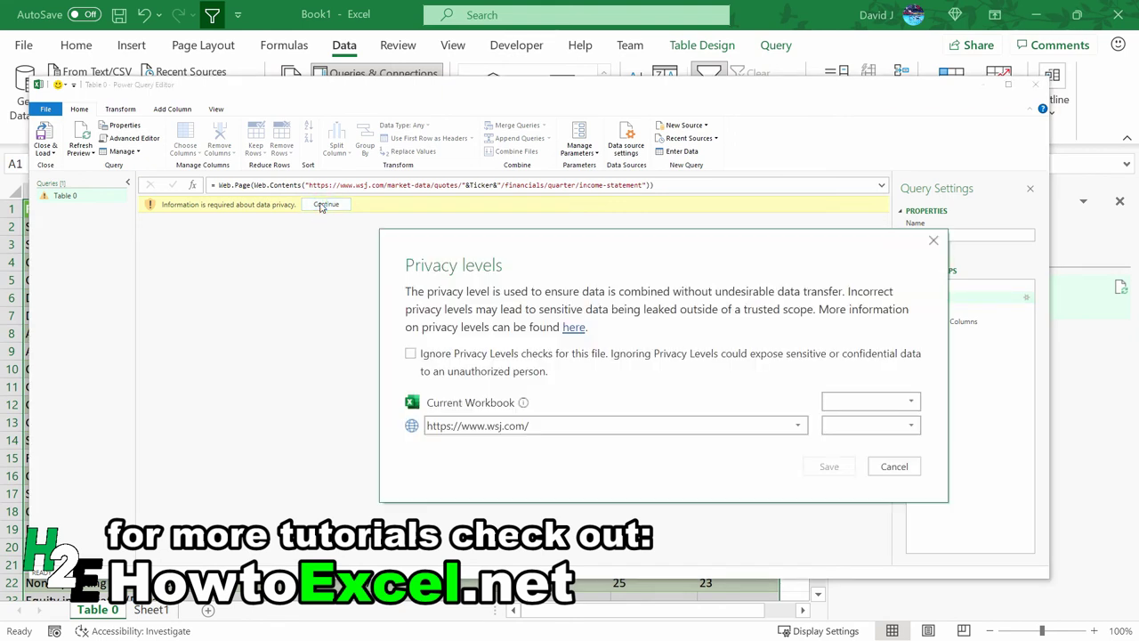
Step: Set the WSJ site and the current workbook to Public privacy, then preview the Data0 income statement
click(858, 427)
click(841, 442)
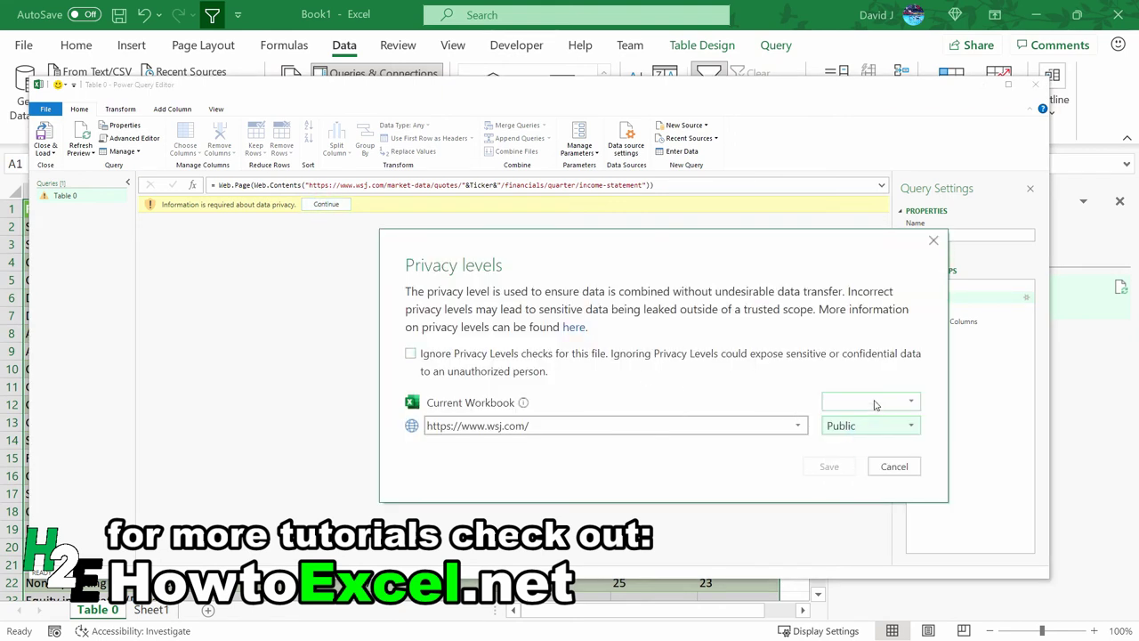
click(871, 401)
click(859, 435)
click(861, 401)
click(840, 416)
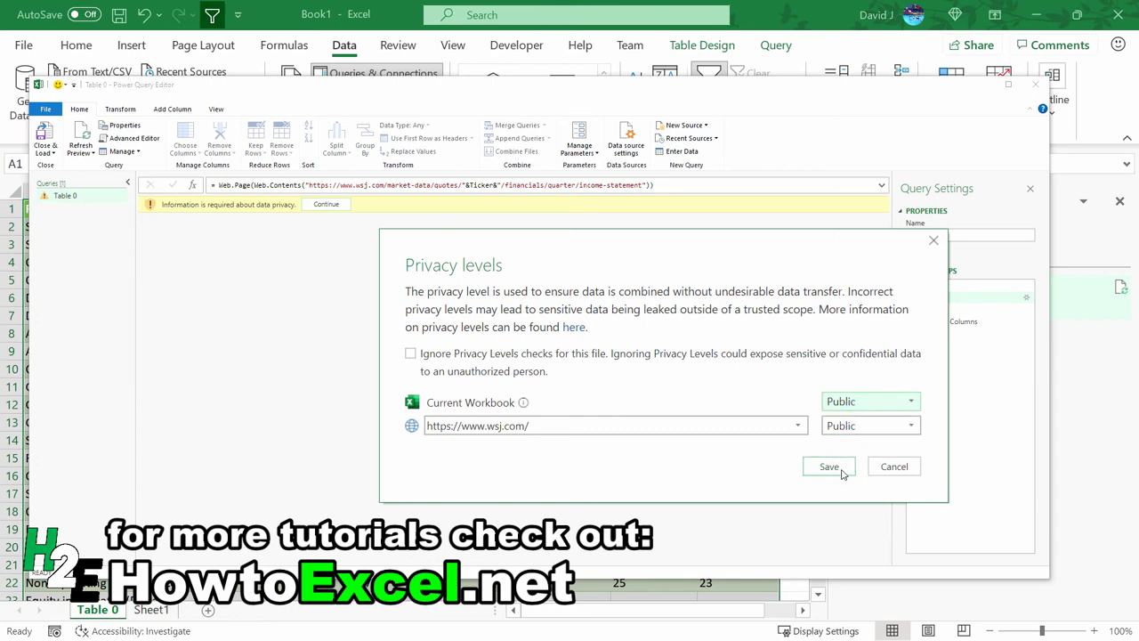
click(829, 466)
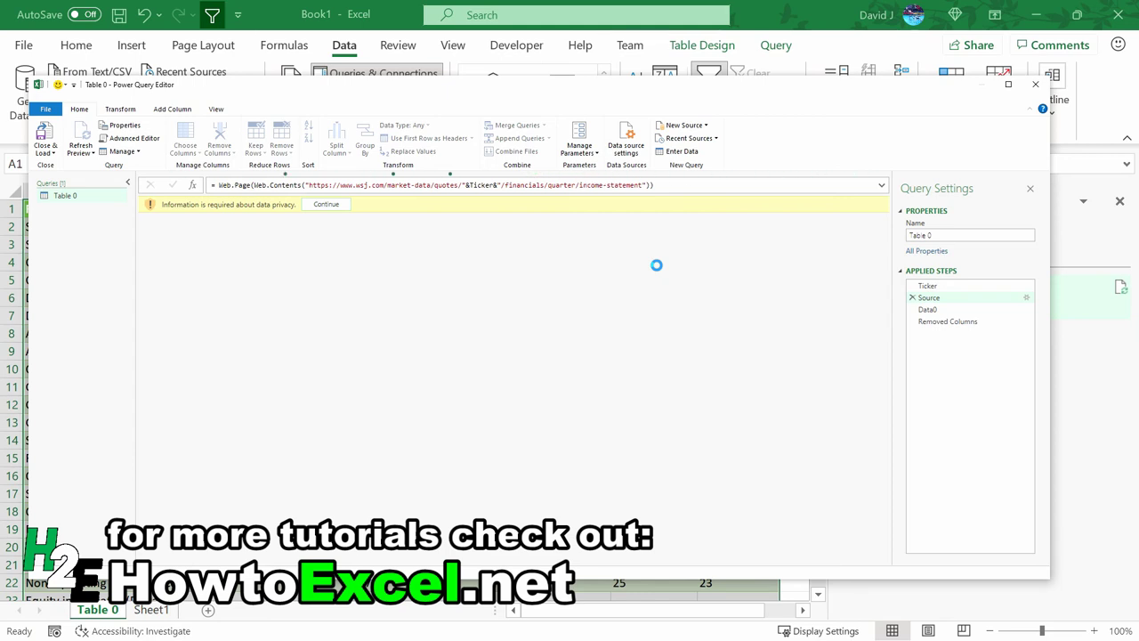
click(930, 310)
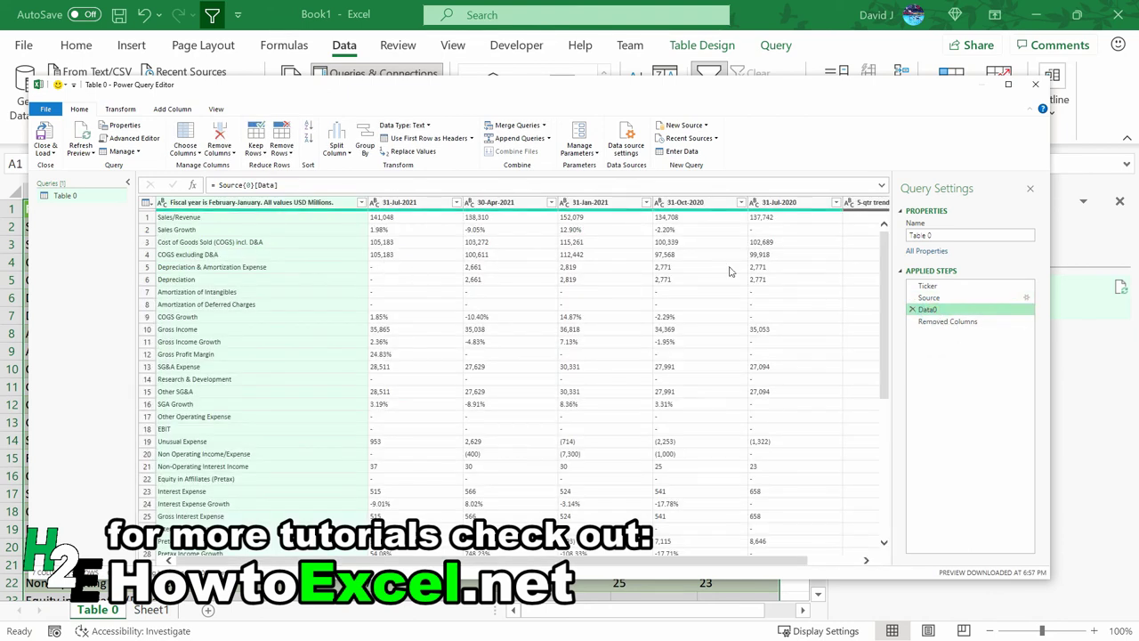
click(963, 322)
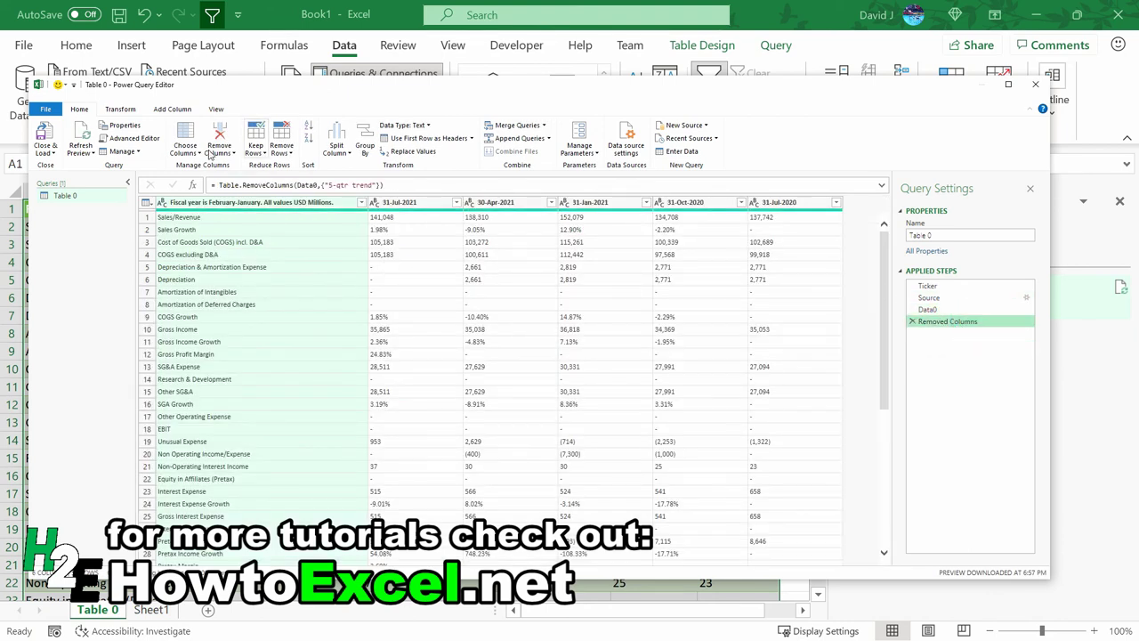
Step: Load the updated query into the worksheet and close the Queries & Connections pane
click(43, 131)
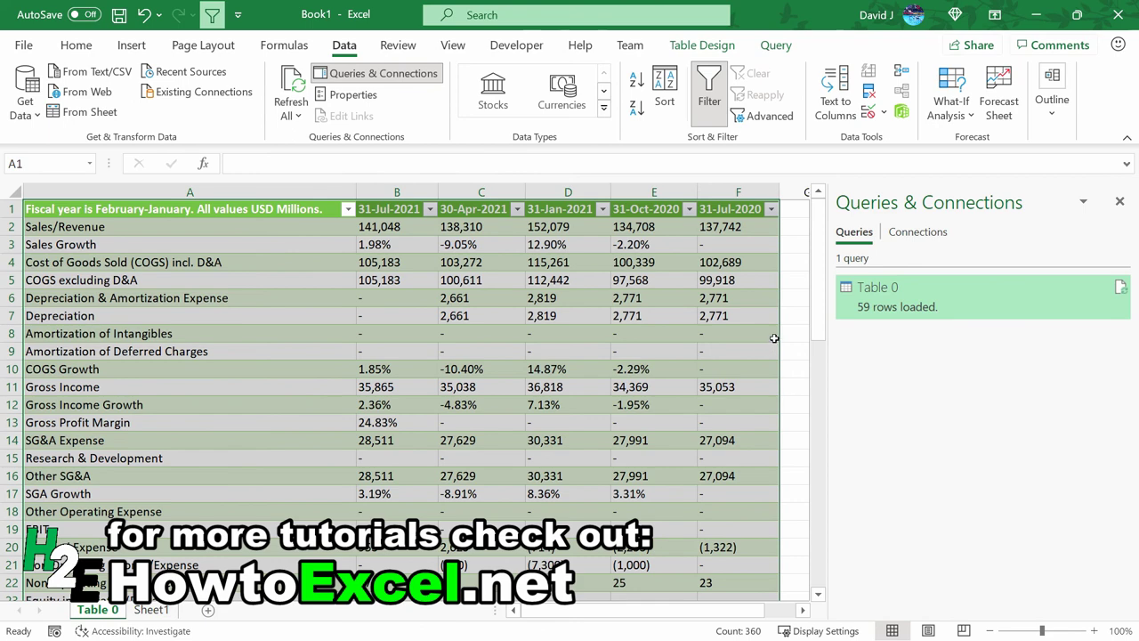
click(770, 336)
click(1119, 201)
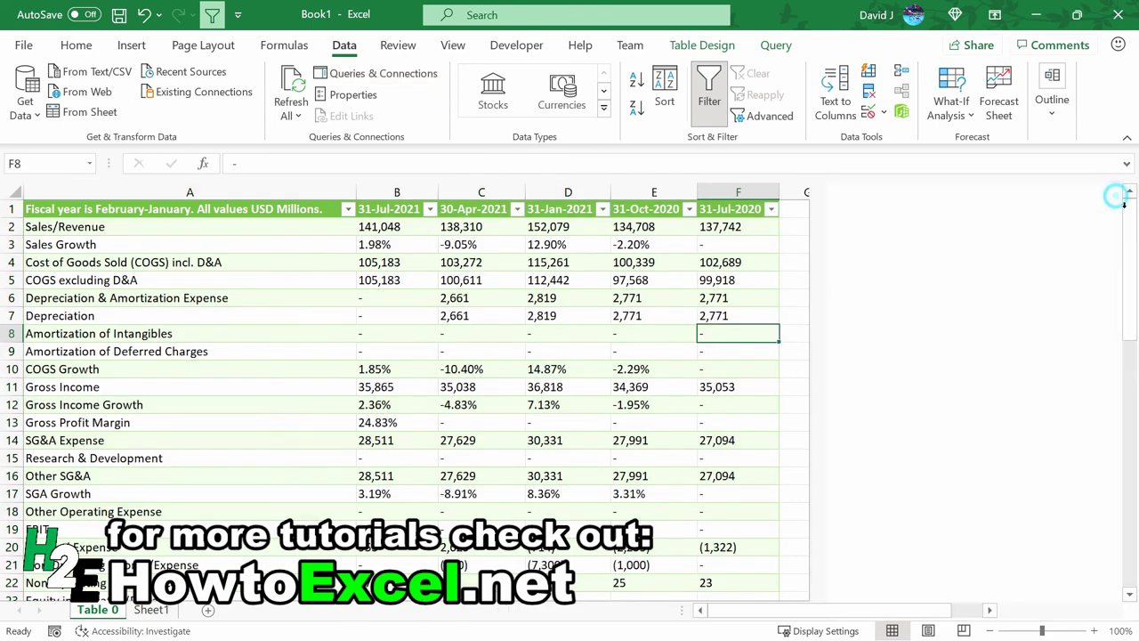
Step: Enter AMZN in Ticker cell I2 and refresh all to load Amazon's quarterly income statement
click(925, 228)
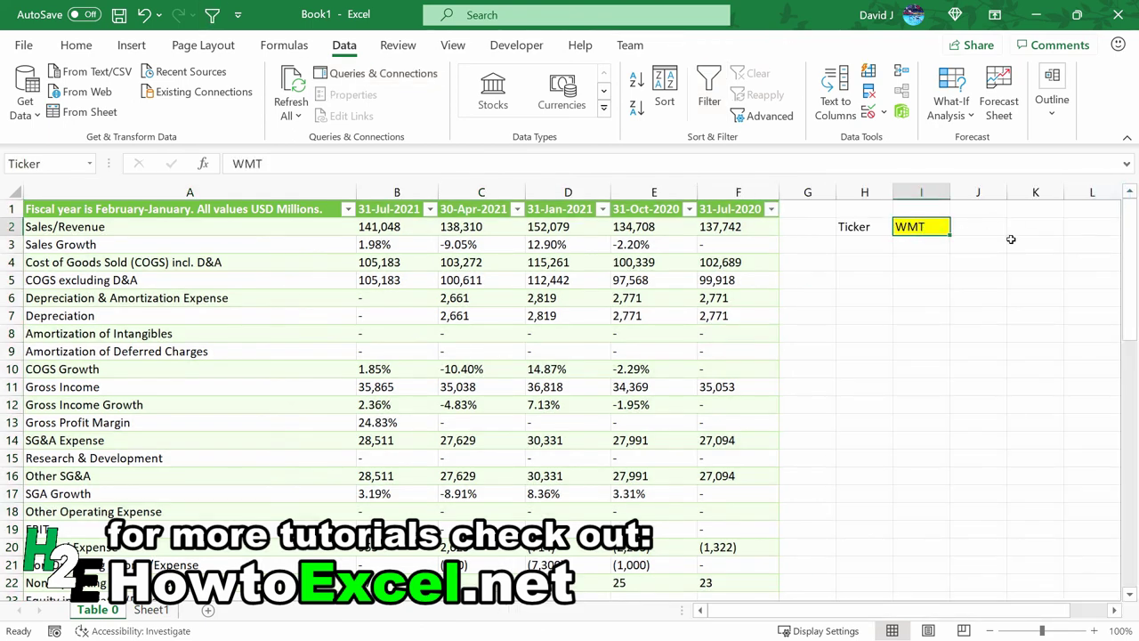
text(AMZN)
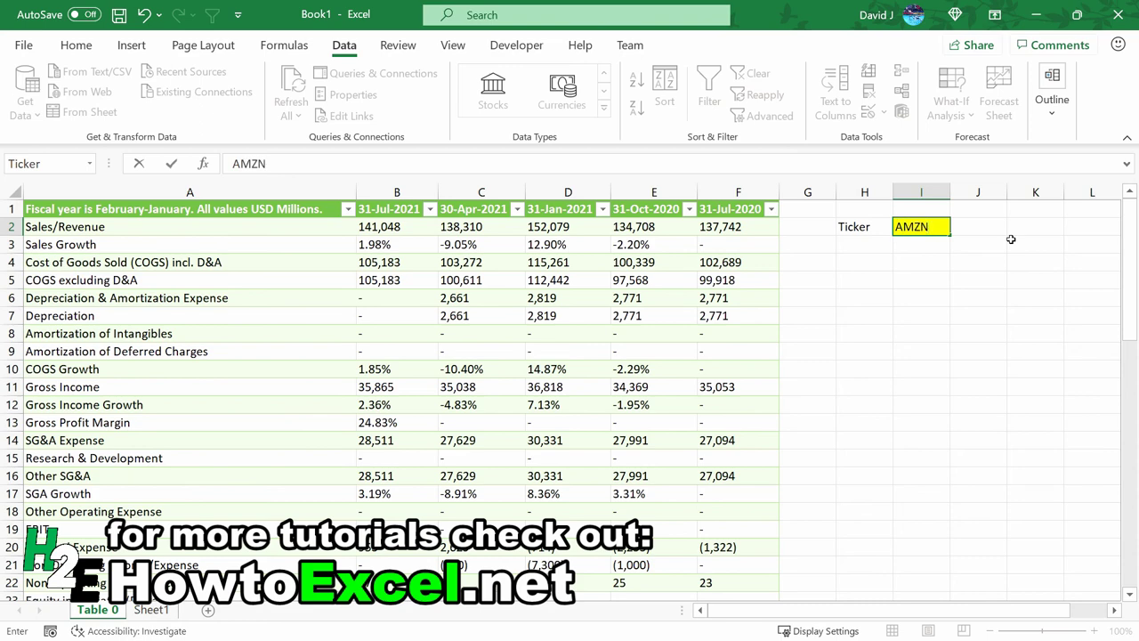
key(Return)
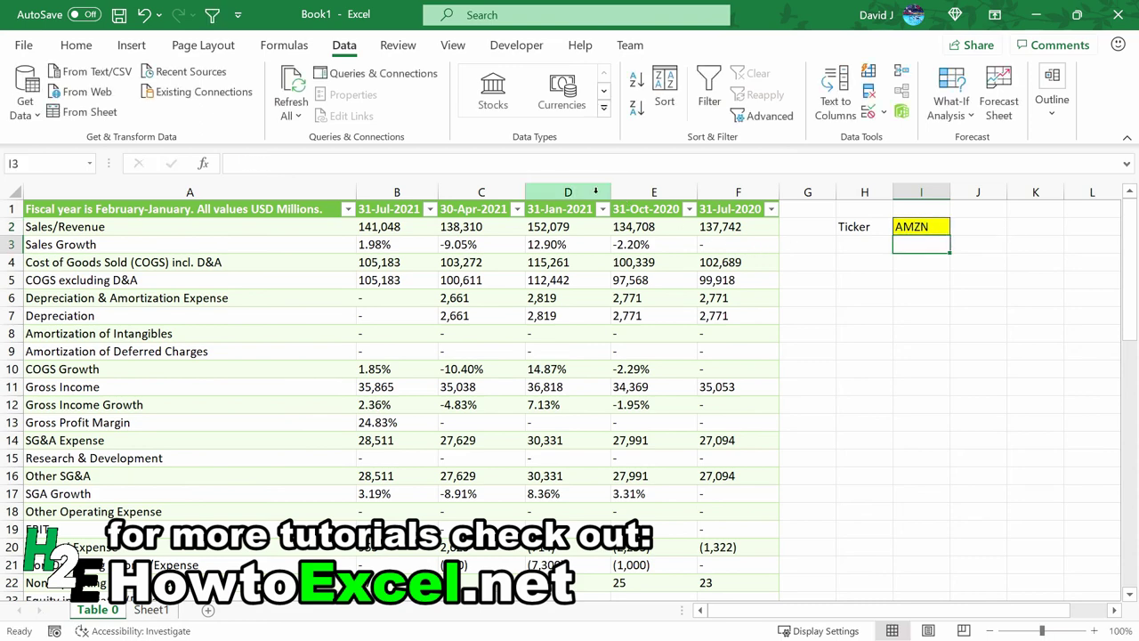
click(290, 81)
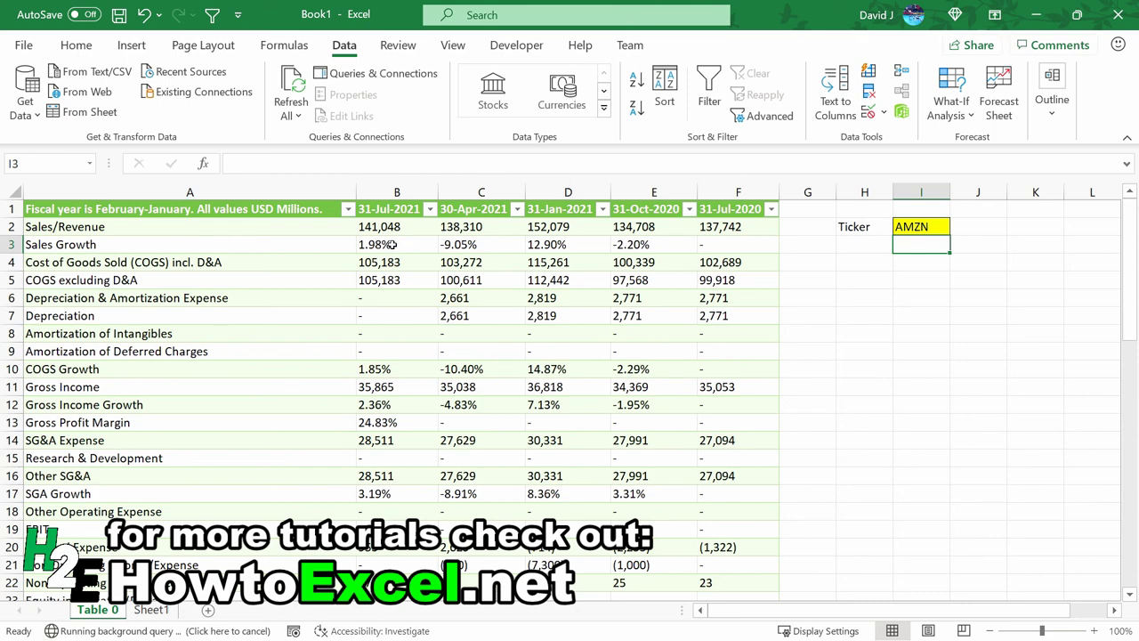
click(368, 74)
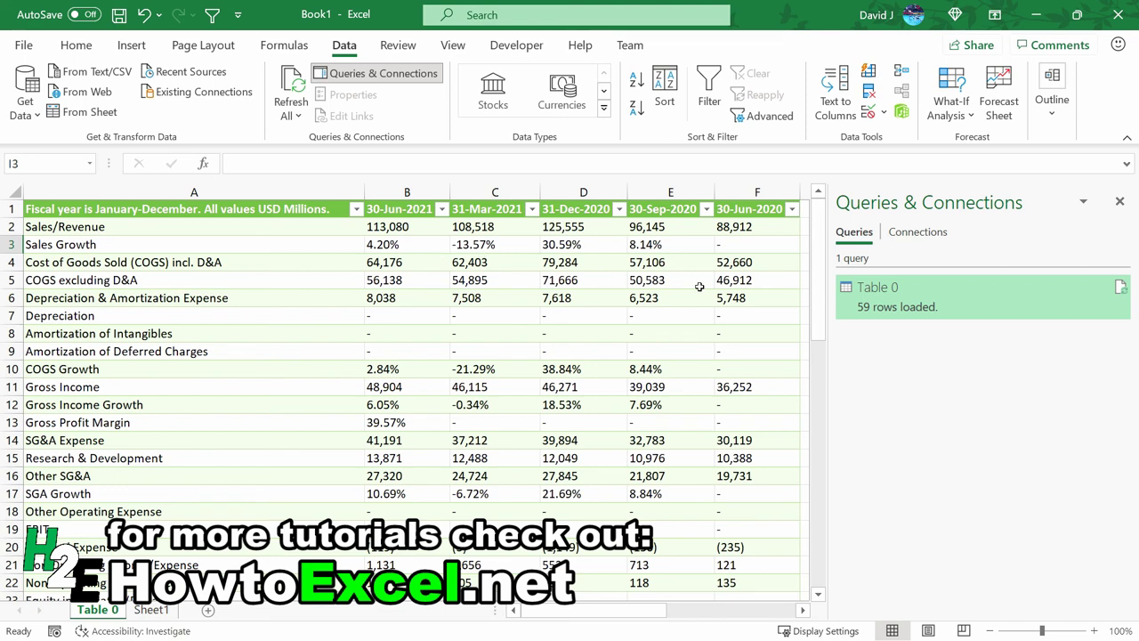
Step: Close the query list and narrow column G so the AMZN Ticker cell sits beside the table
click(804, 298)
click(1119, 201)
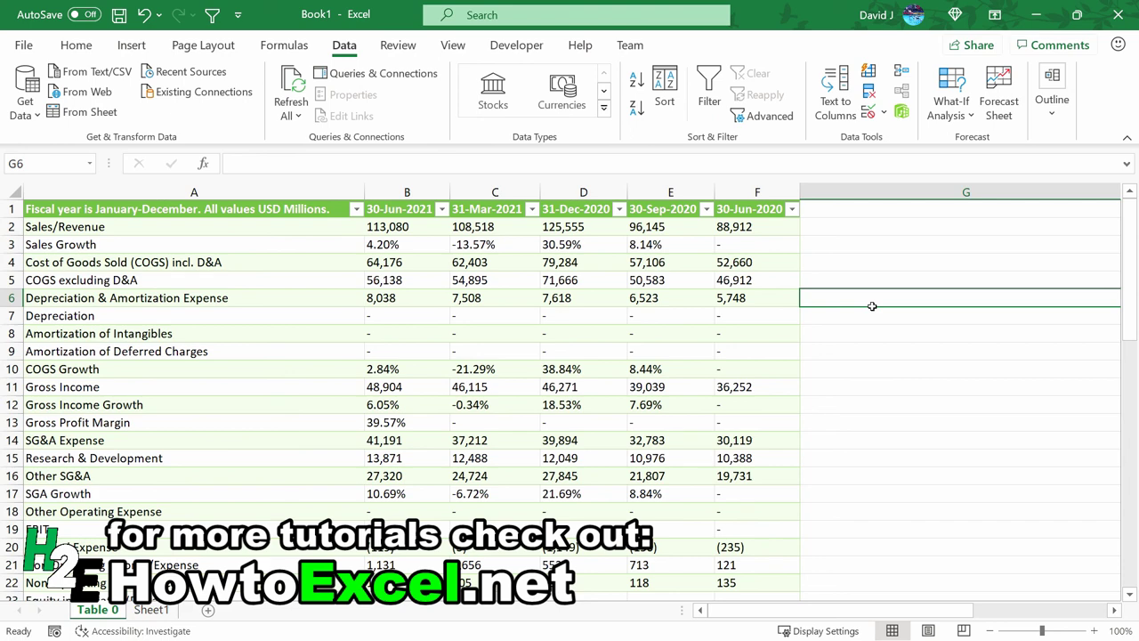
key(Right)
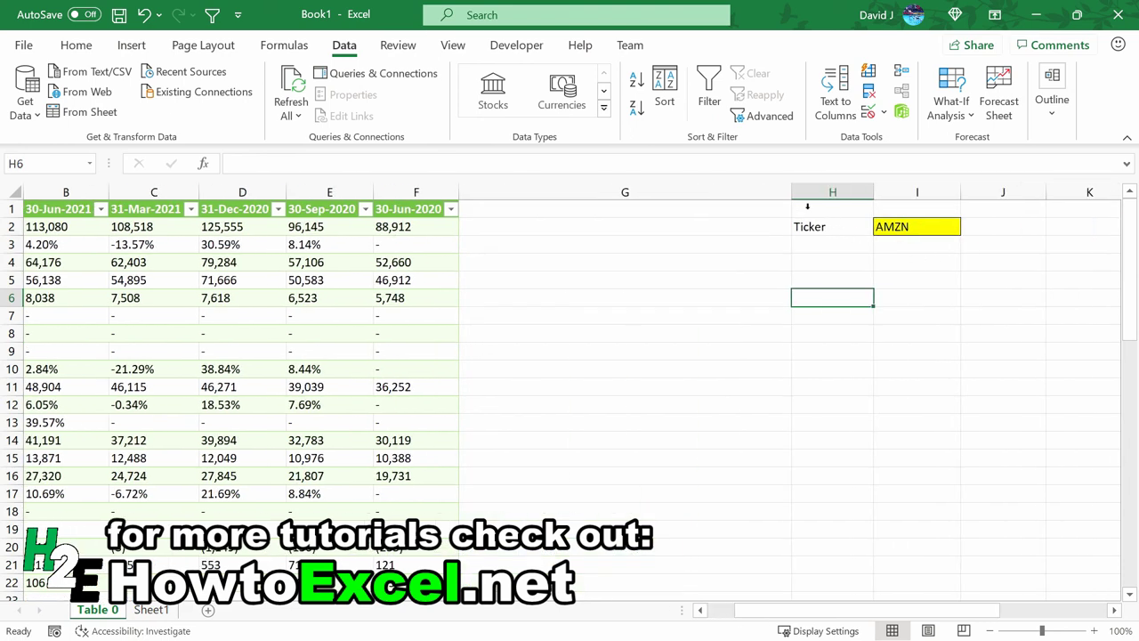
drag(797, 197, 551, 217)
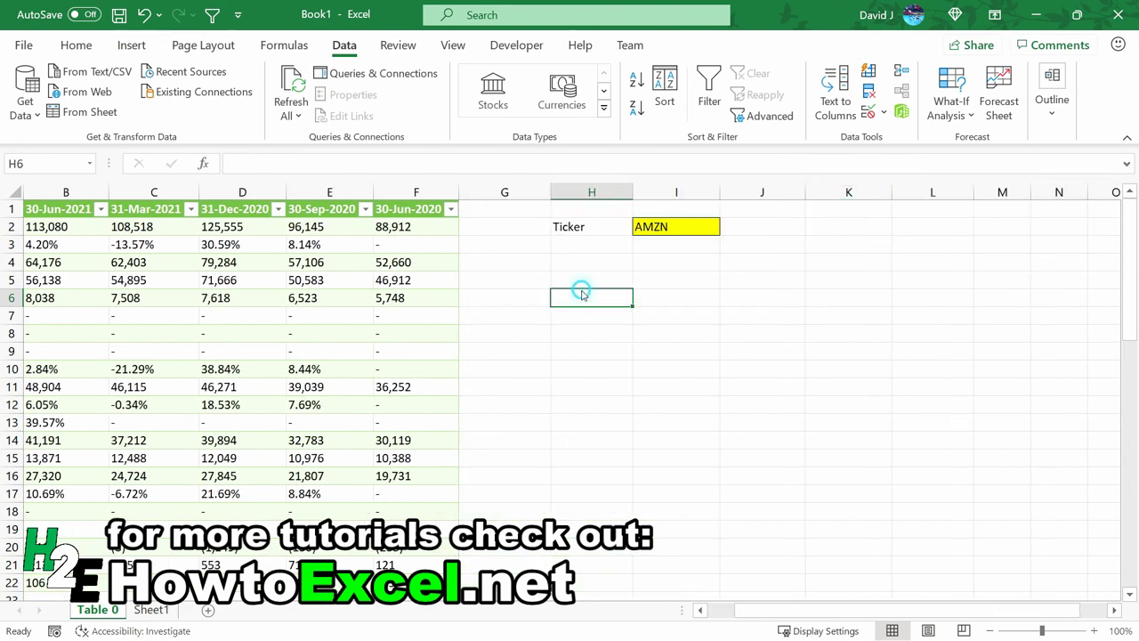
key(Left)
key(Left)
key(Left)
key(Left)
key(Left)
key(Left)
key(Left)
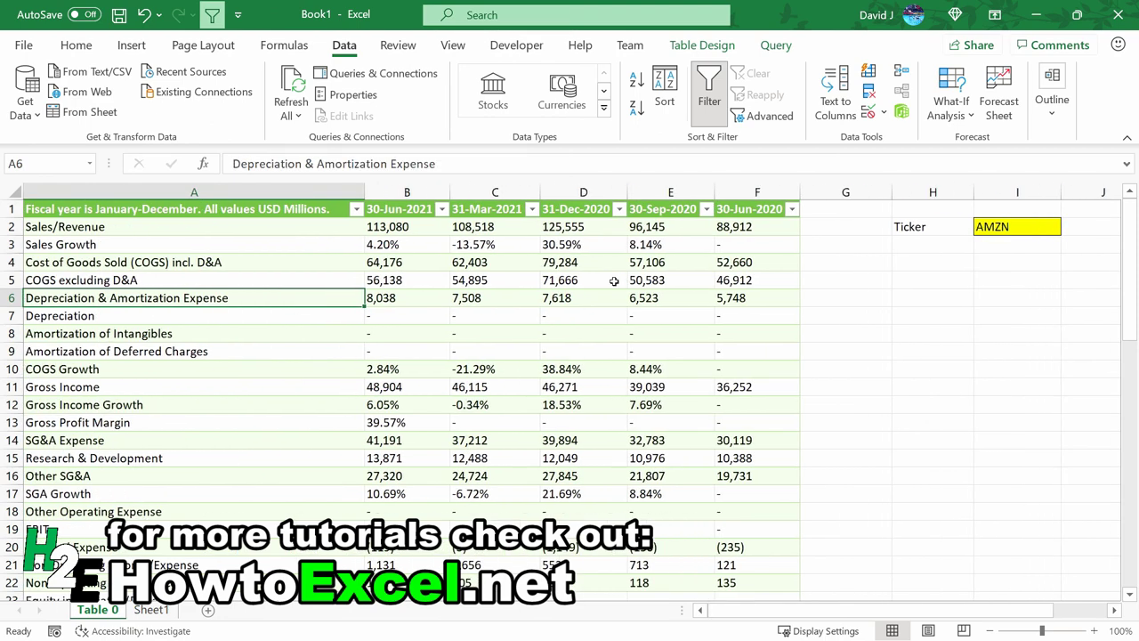